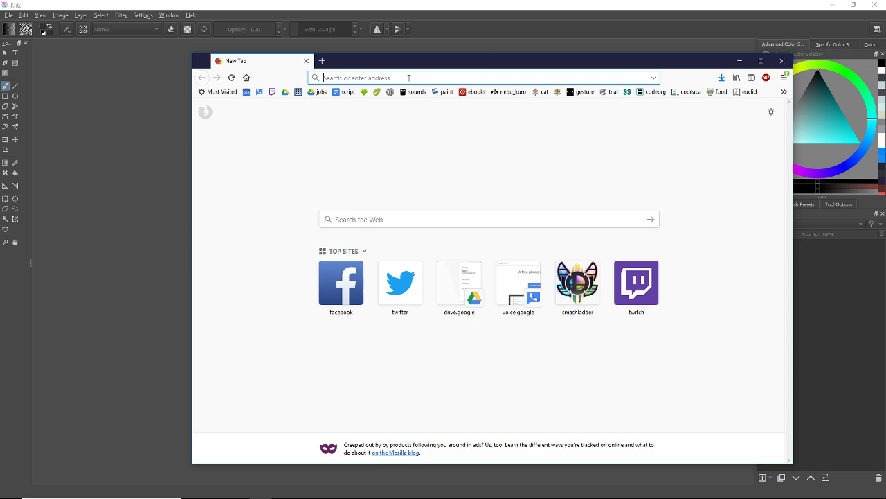
# Step: Load the krita.org homepage by entering 'krita' in the address bar and scroll through it
pyautogui.write('krita.org/')
pyautogui.press('Return')
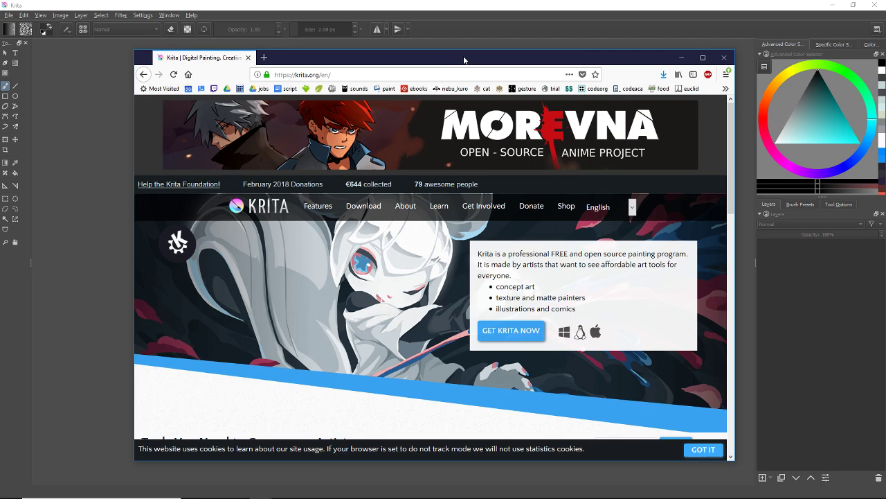
pyautogui.moveTo(464, 60); pyautogui.dragTo(468, 32)
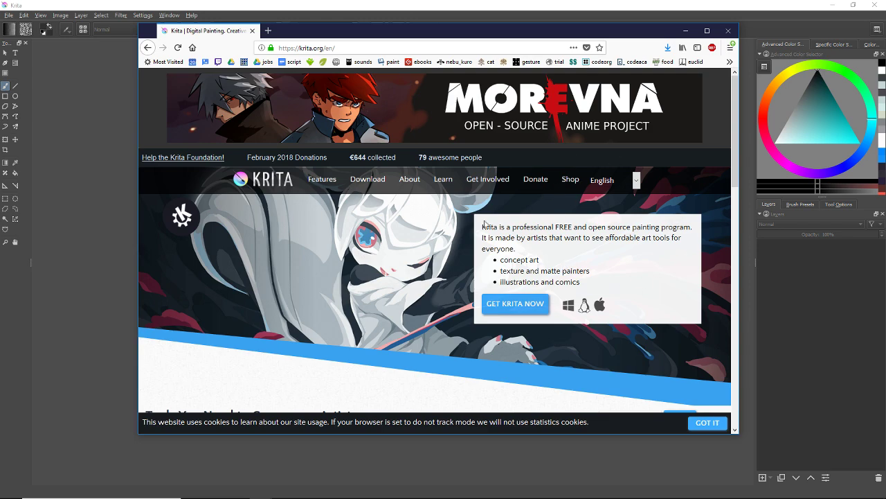
pyautogui.scroll(-3, 524, 229)
pyautogui.scroll(3, 522, 267)
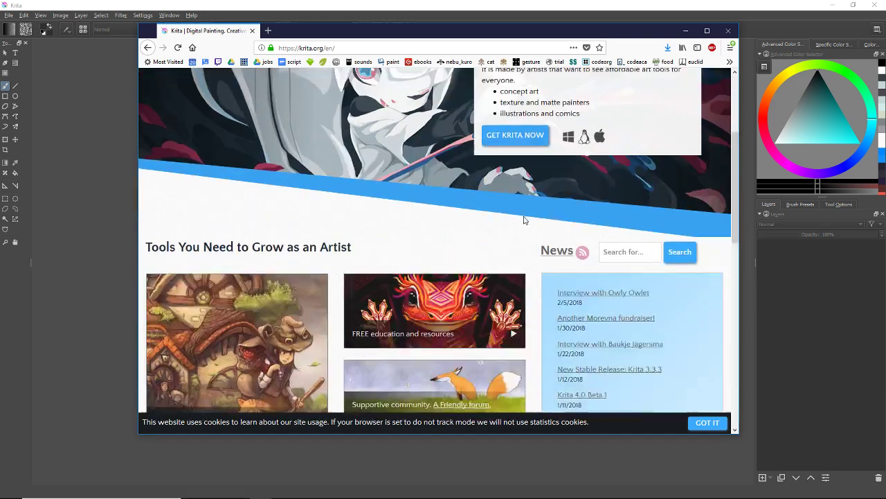
# Step: Open the Krita Desktop download page and view the GNU/Linux and Mac OSX download information
pyautogui.click(504, 304)
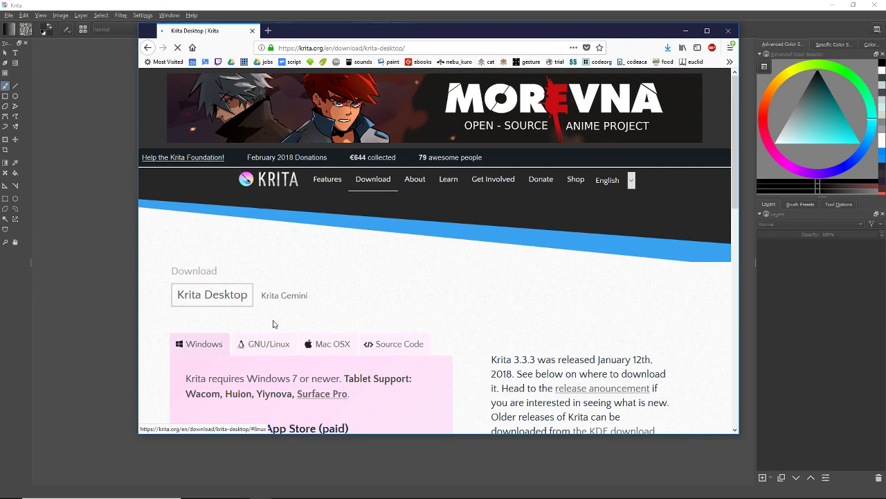
pyautogui.scroll(-4, 313, 241)
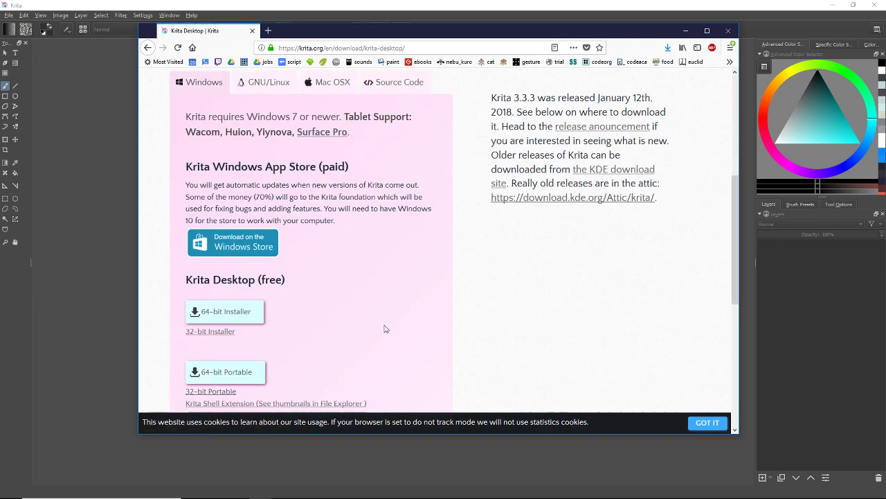
pyautogui.scroll(3, 275, 176)
pyautogui.click(263, 186)
pyautogui.click(325, 186)
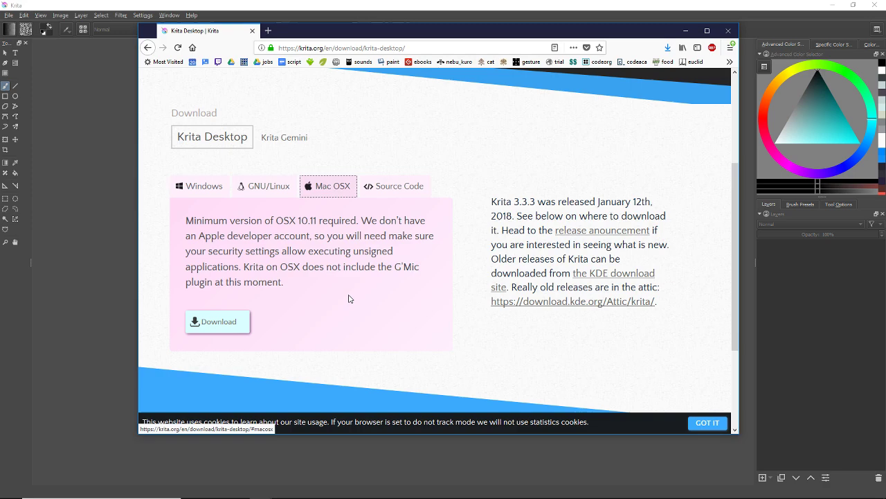
pyautogui.scroll(-2, 330, 297)
pyautogui.scroll(7, 431, 291)
pyautogui.scroll(-5, 387, 178)
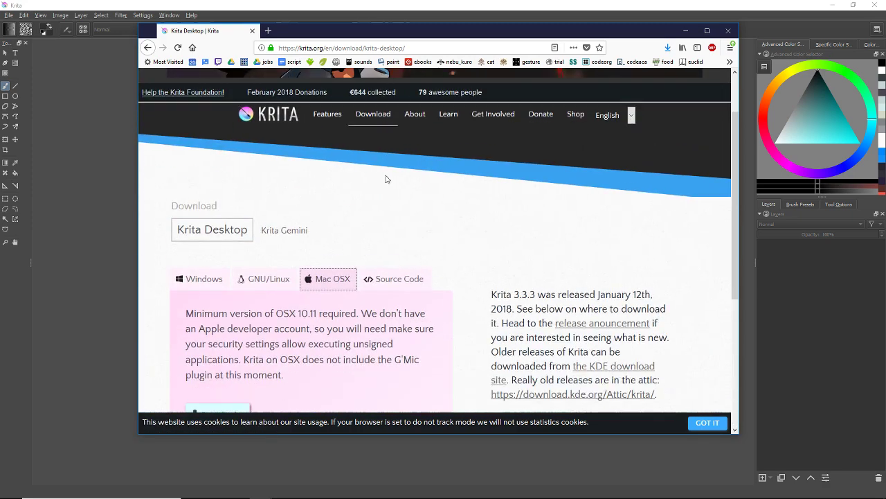
# Step: View the Source Code download information, then return to the Windows tab
pyautogui.click(399, 208)
pyautogui.scroll(-2, 350, 257)
pyautogui.scroll(4, 312, 225)
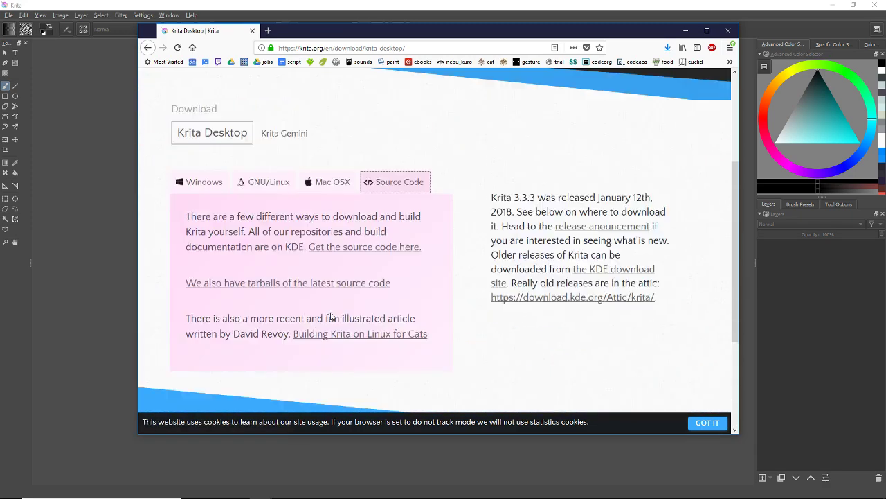
pyautogui.scroll(-3, 209, 246)
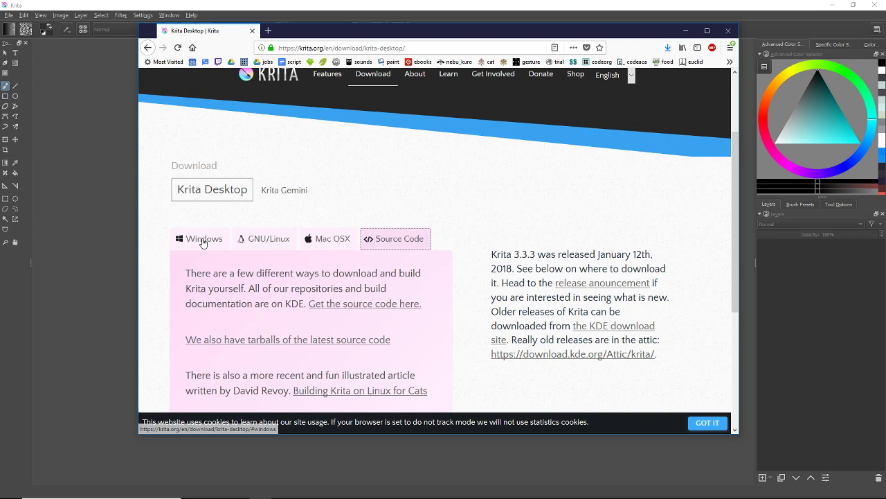
pyautogui.click(202, 238)
pyautogui.scroll(-3, 377, 229)
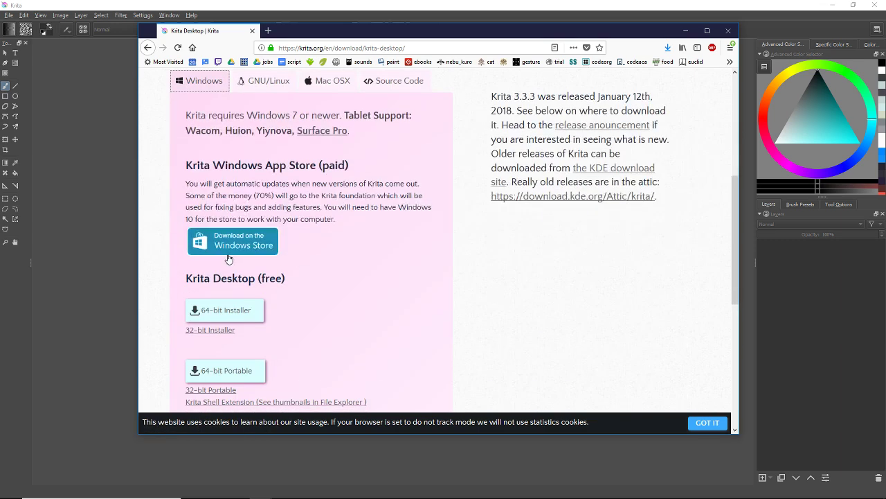
# Step: Highlight the supported tablet brands list, clear the selection, and close Firefox
pyautogui.moveTo(184, 130); pyautogui.dragTo(361, 132)
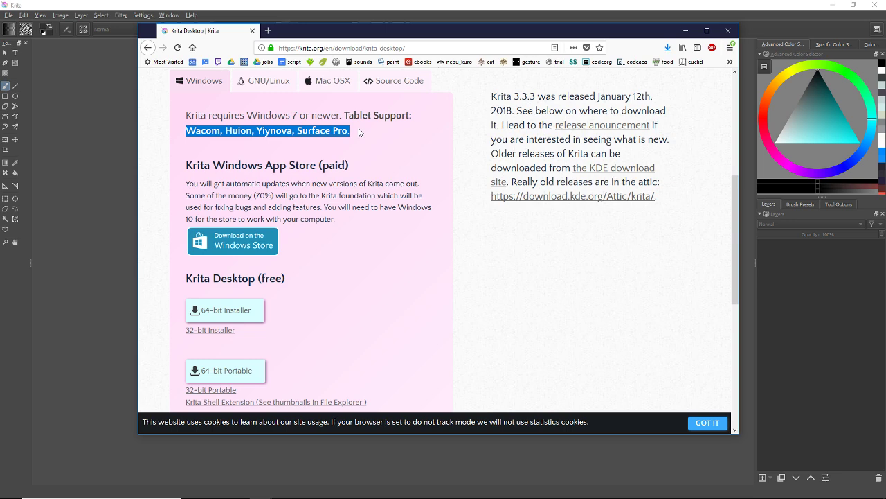
pyautogui.moveTo(261, 131); pyautogui.dragTo(292, 133)
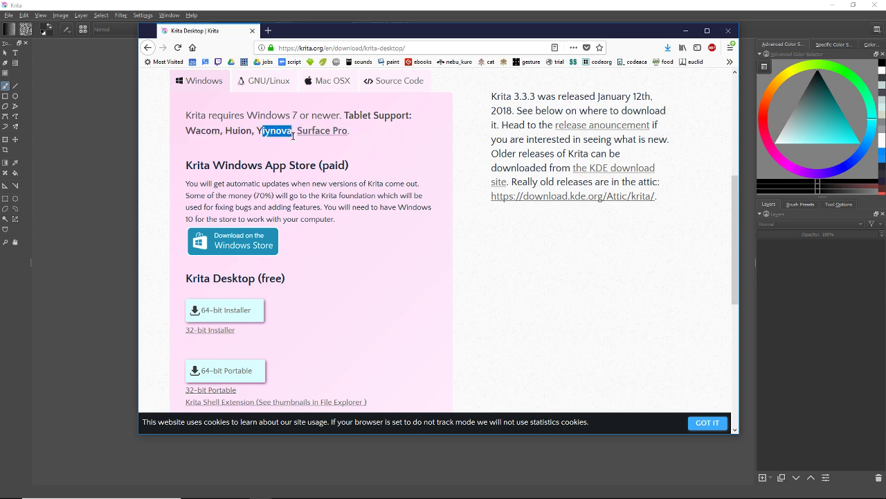
pyautogui.click(369, 209)
pyautogui.click(253, 32)
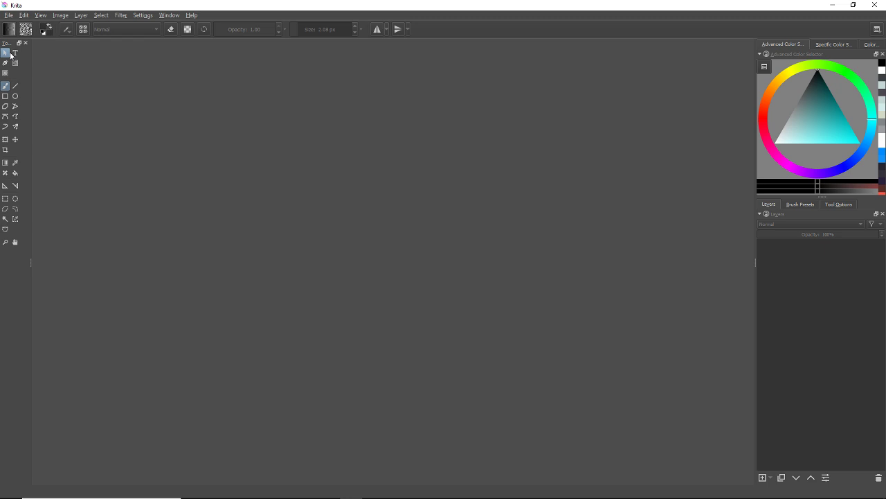
pyautogui.click(15, 87)
pyautogui.click(802, 205)
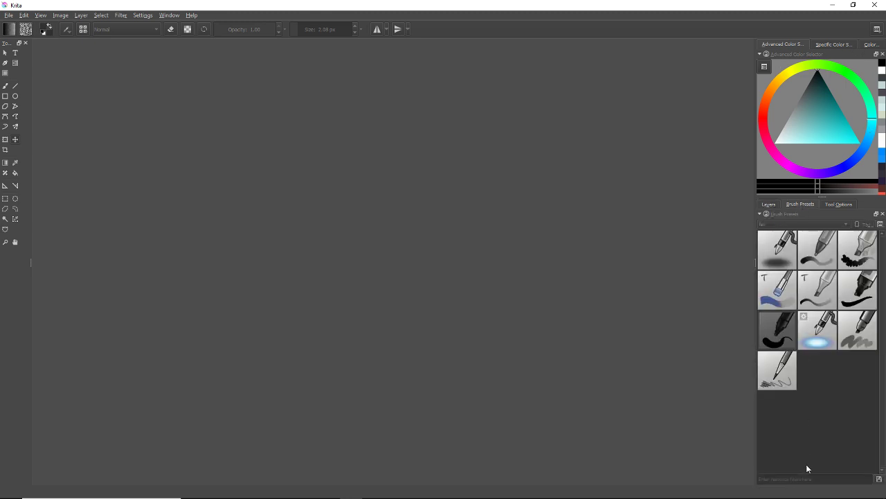
pyautogui.click(770, 205)
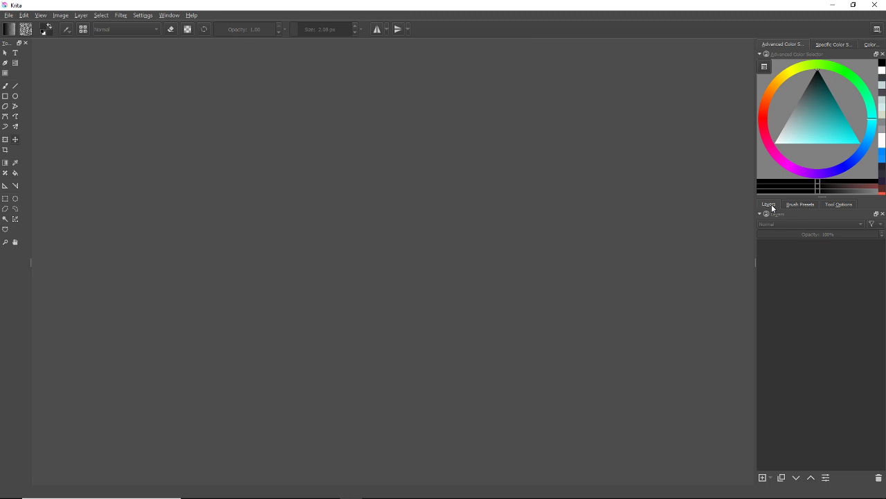
pyautogui.click(806, 205)
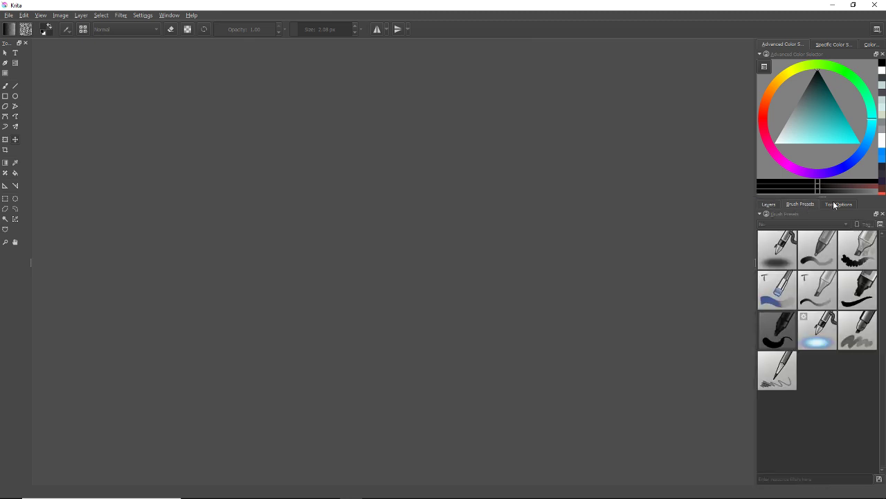
pyautogui.click(836, 205)
pyautogui.click(813, 205)
pyautogui.click(778, 205)
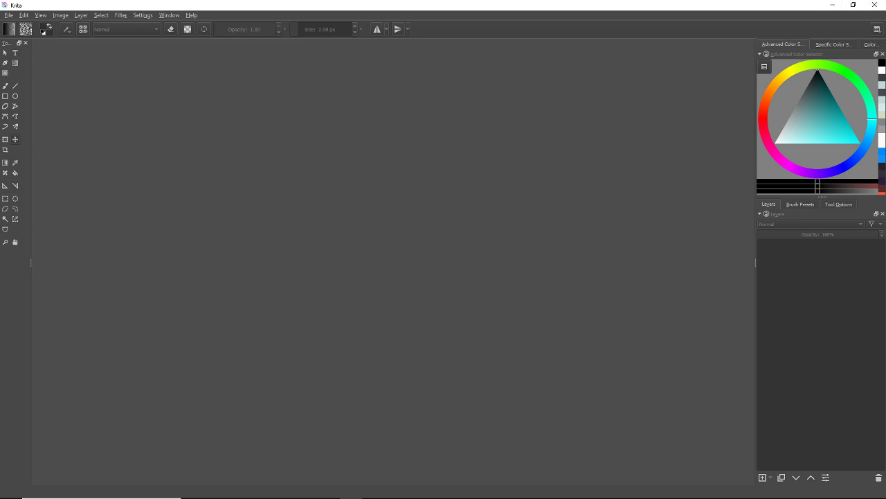
# Step: Create a new Custom Document of 1280×720 px at 300 ppi through File > New
pyautogui.click(9, 16)
pyautogui.click(19, 27)
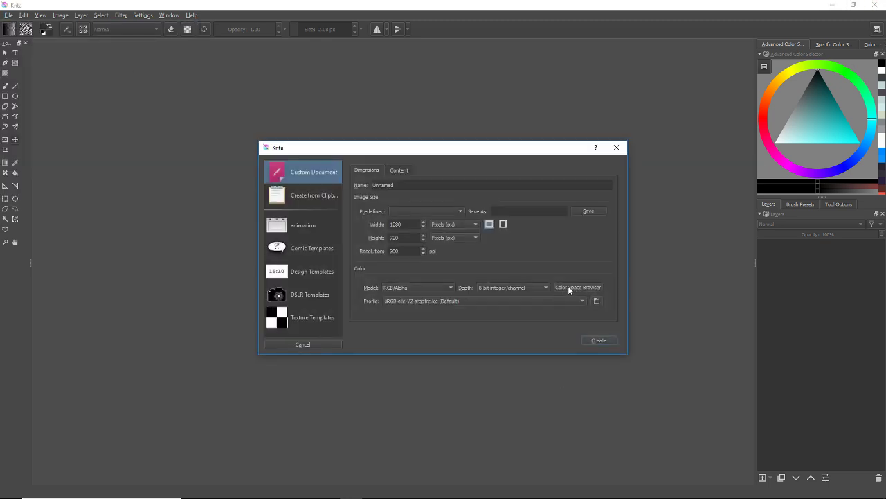
pyautogui.doubleClick(409, 223)
pyautogui.press('Tab')
pyautogui.moveTo(422, 154); pyautogui.dragTo(413, 159)
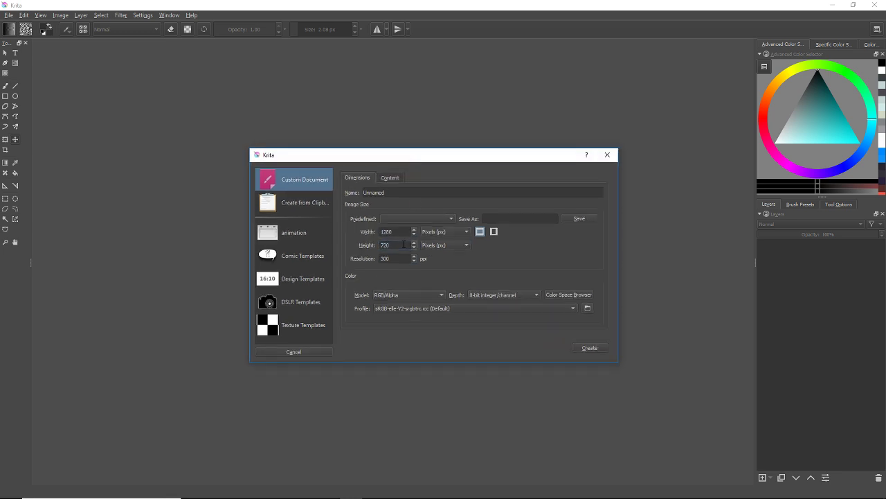
pyautogui.moveTo(476, 150); pyautogui.dragTo(481, 139)
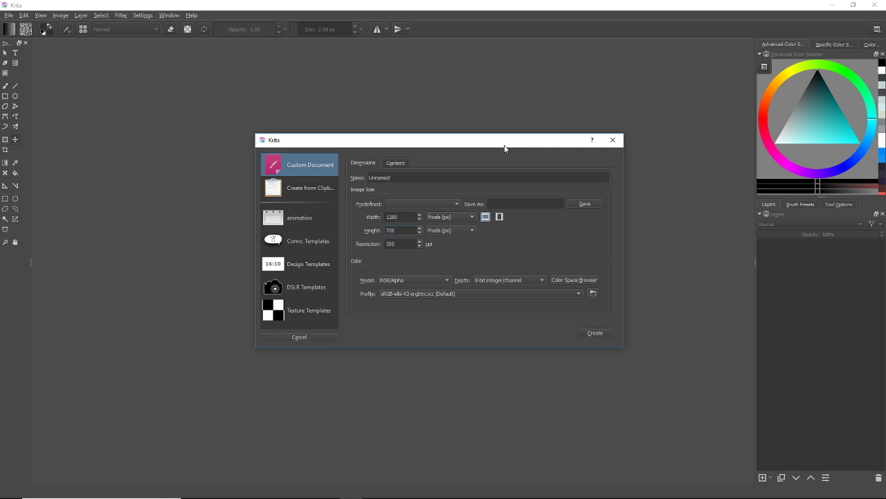
pyautogui.click(589, 332)
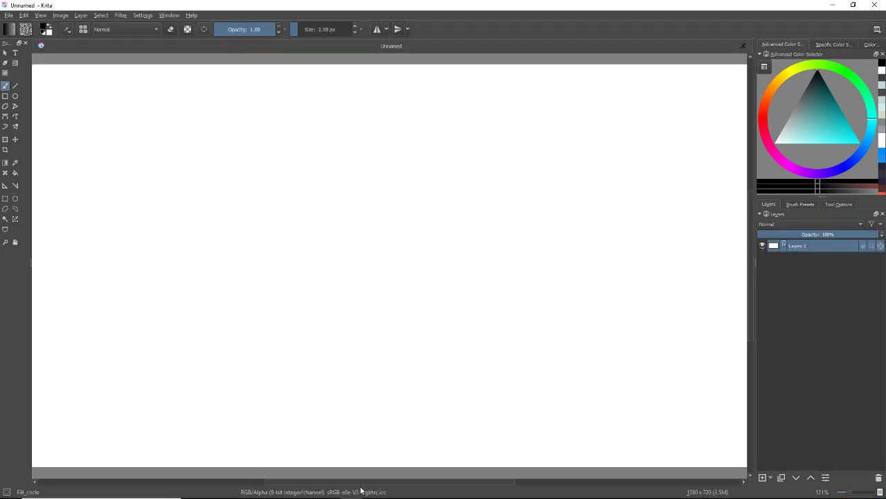
# Step: Pick Animation from the workspace chooser at the top right
pyautogui.click(878, 30)
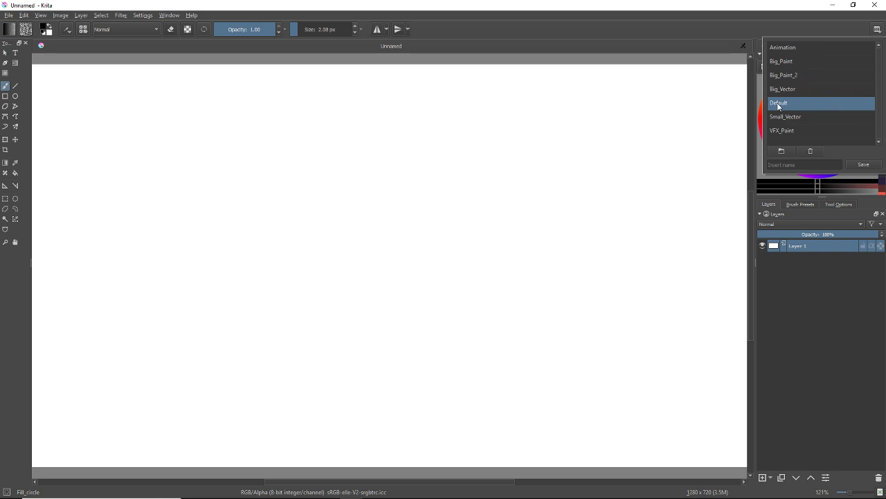
pyautogui.click(806, 48)
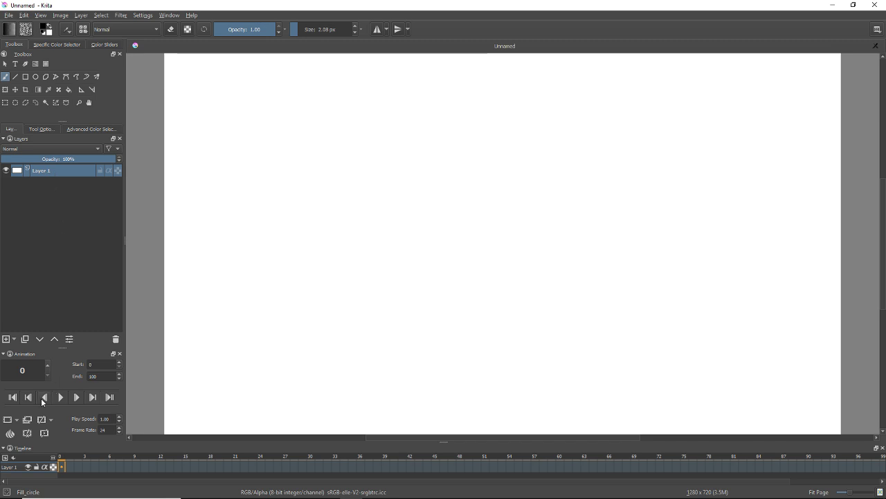
# Step: Add Layer 2 above Layer 1, test a stroke with Layer 1 hidden, then undo and unhide it
pyautogui.click(6, 340)
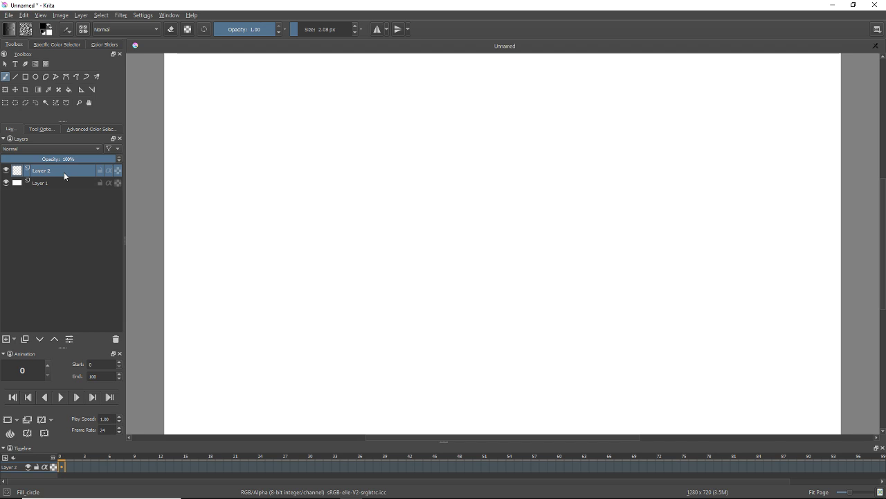
pyautogui.click(6, 183)
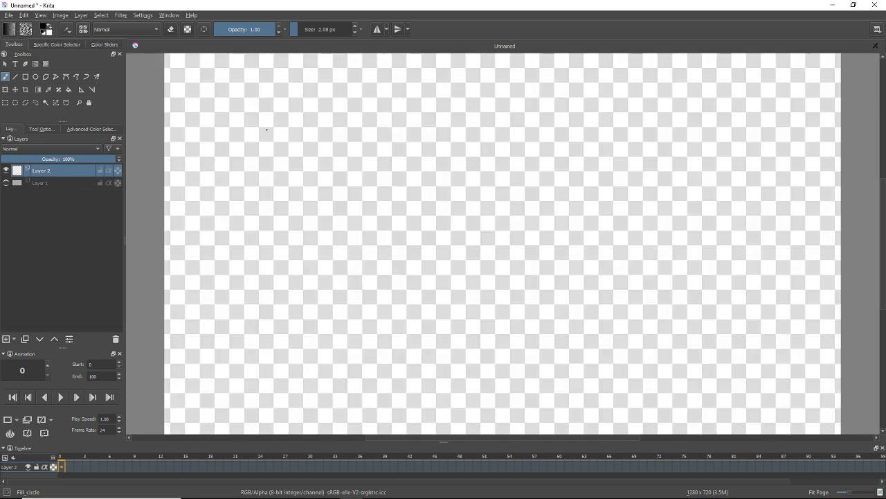
pyautogui.moveTo(393, 174)
pyautogui.mouseDown()
pyautogui.moveTo(461, 310)
pyautogui.moveTo(559, 373)
pyautogui.mouseUp()
pyautogui.hotkey('ctrl', 'z')
pyautogui.click(7, 183)
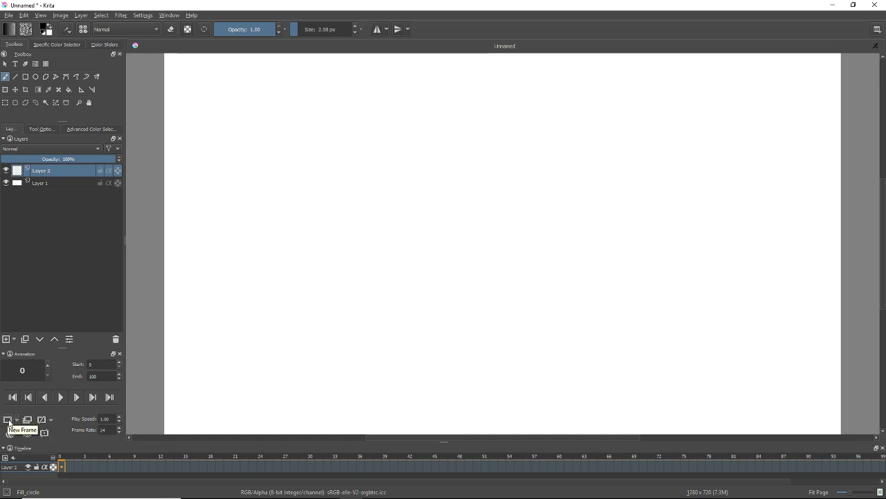
# Step: Add a keyframe at frame 0 of Layer 2 and draw the ball circle on it
pyautogui.click(6, 421)
pyautogui.click(97, 468)
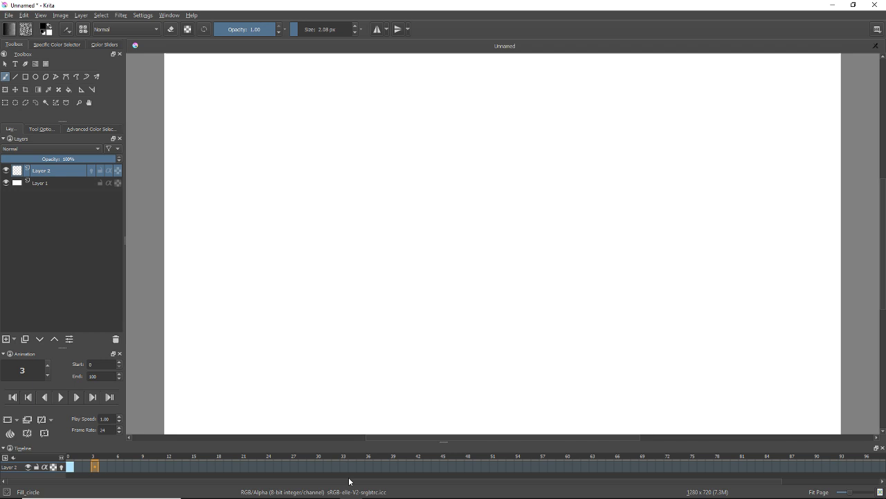
pyautogui.click(259, 468)
pyautogui.click(487, 467)
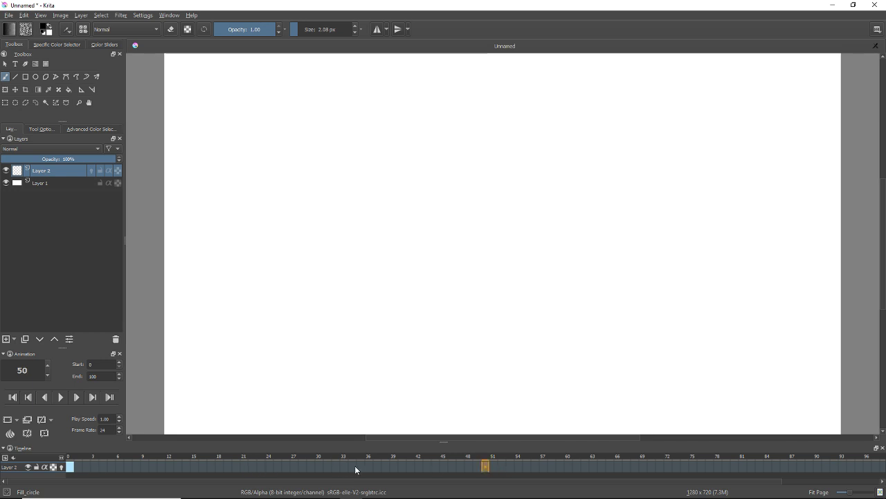
pyautogui.click(70, 468)
pyautogui.moveTo(412, 217)
pyautogui.mouseDown()
pyautogui.moveTo(438, 216)
pyautogui.moveTo(435, 200)
pyautogui.moveTo(401, 211)
pyautogui.moveTo(419, 226)
pyautogui.mouseUp()
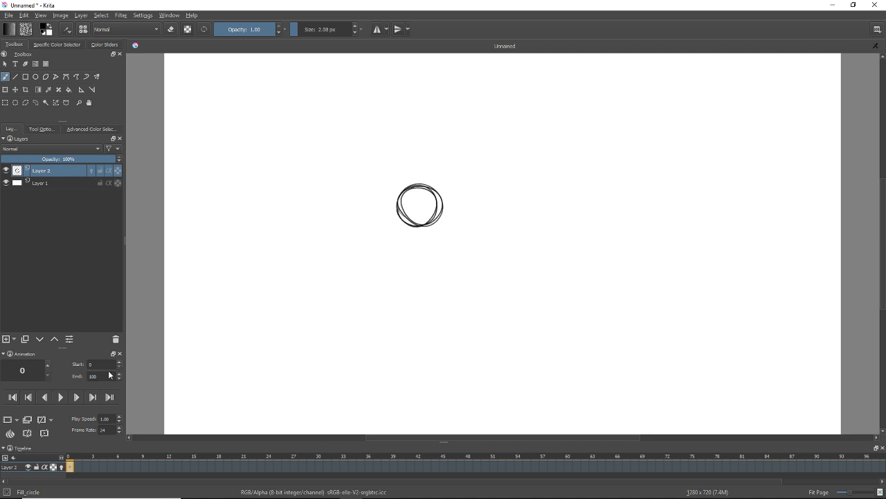
# Step: Scrub and play the timeline, then add a blank keyframe at frame 14
pyautogui.moveTo(90, 472)
pyautogui.mouseDown()
pyautogui.moveTo(228, 463)
pyautogui.moveTo(270, 471)
pyautogui.mouseUp()
pyautogui.click(61, 397)
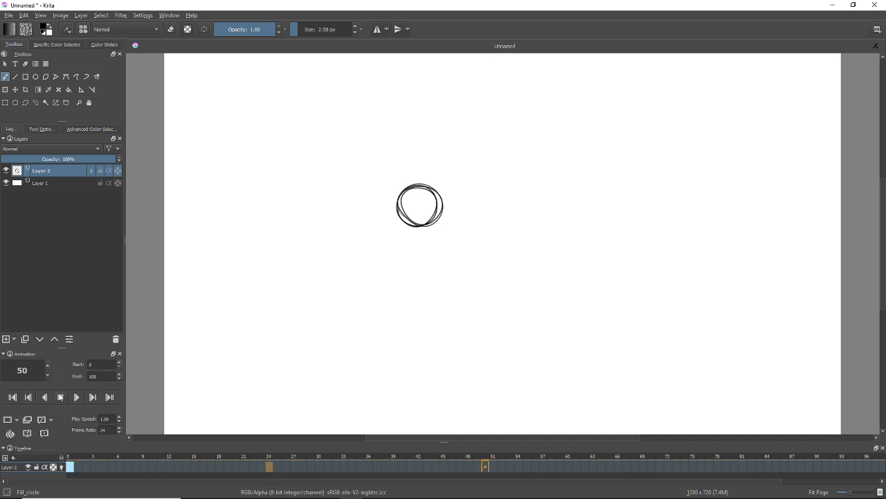
pyautogui.click(64, 400)
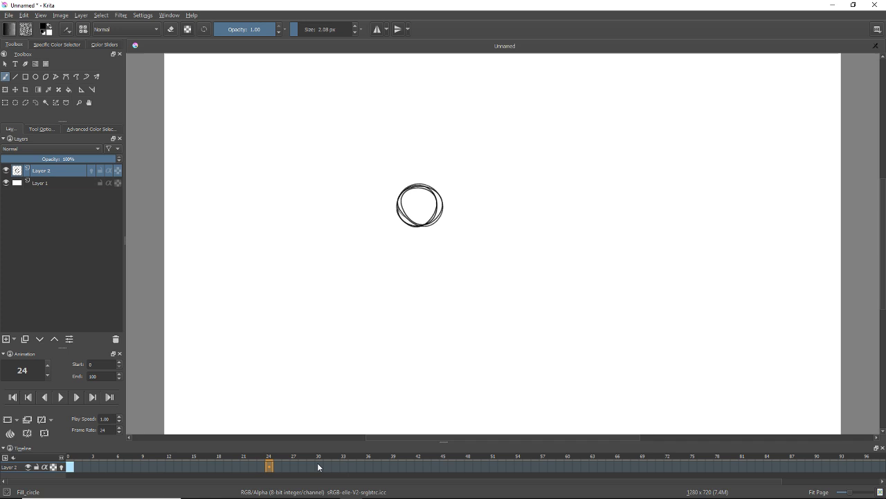
pyautogui.click(187, 470)
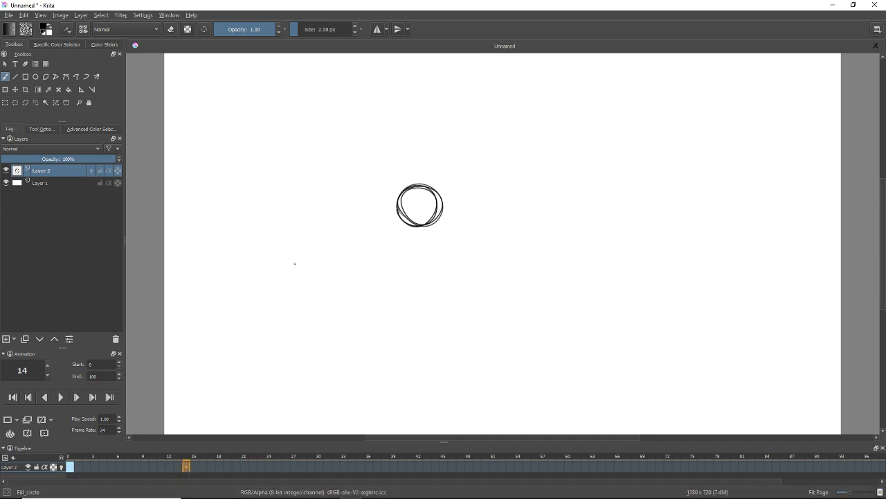
pyautogui.press('Delete')
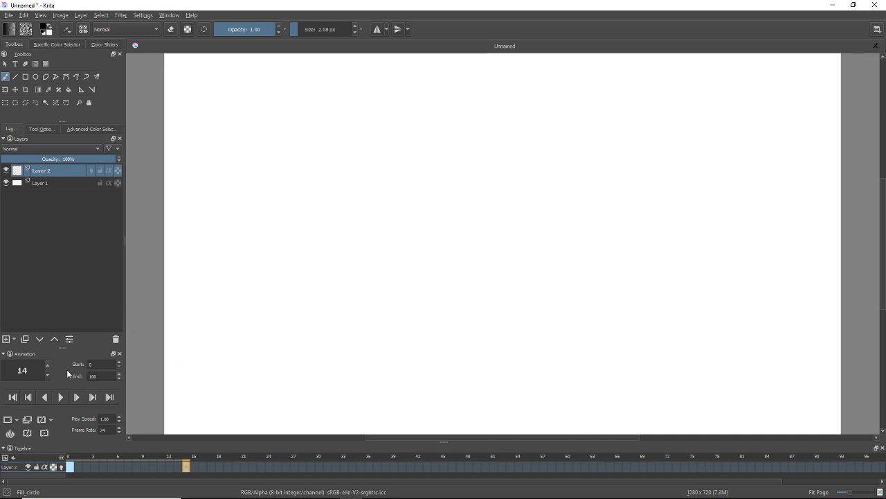
# Step: Check the Onion Skins settings, then enable the onion-skin toggle on Layer 2
pyautogui.click(10, 432)
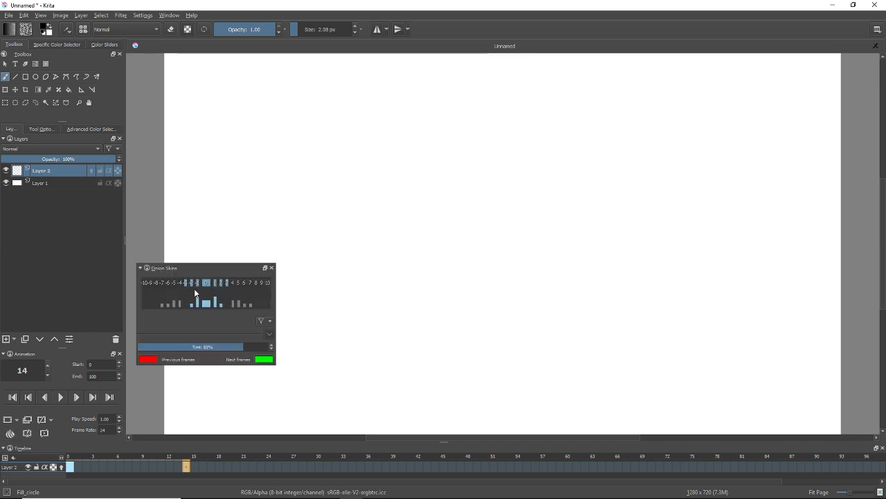
pyautogui.click(13, 433)
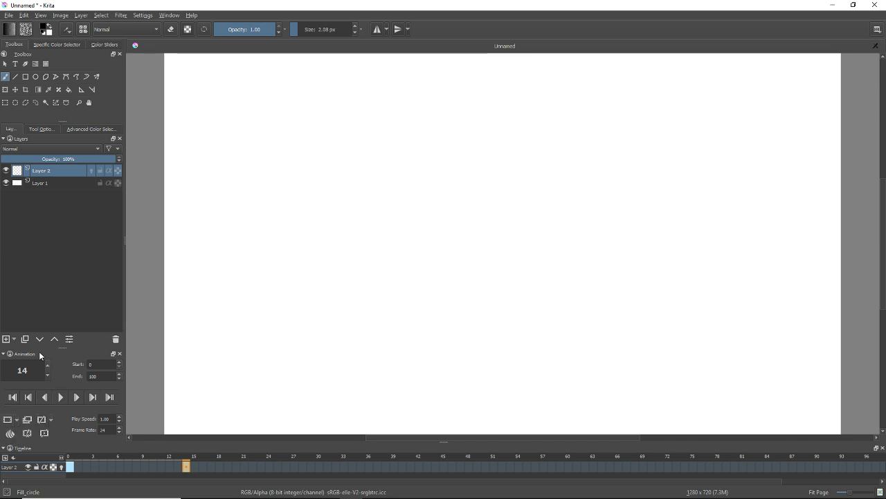
pyautogui.click(12, 434)
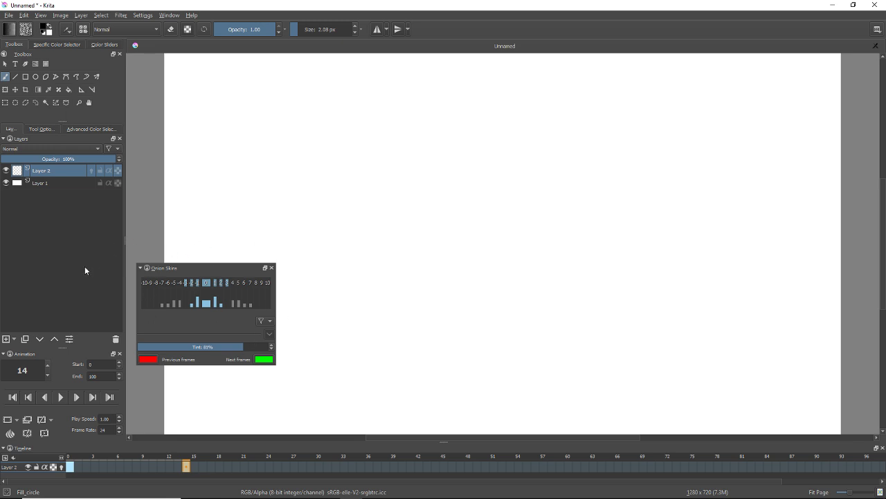
pyautogui.click(272, 268)
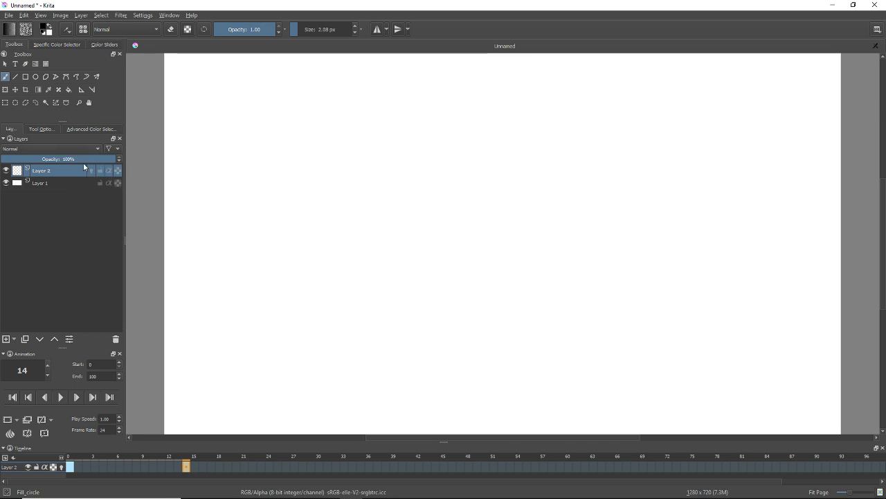
pyautogui.click(91, 170)
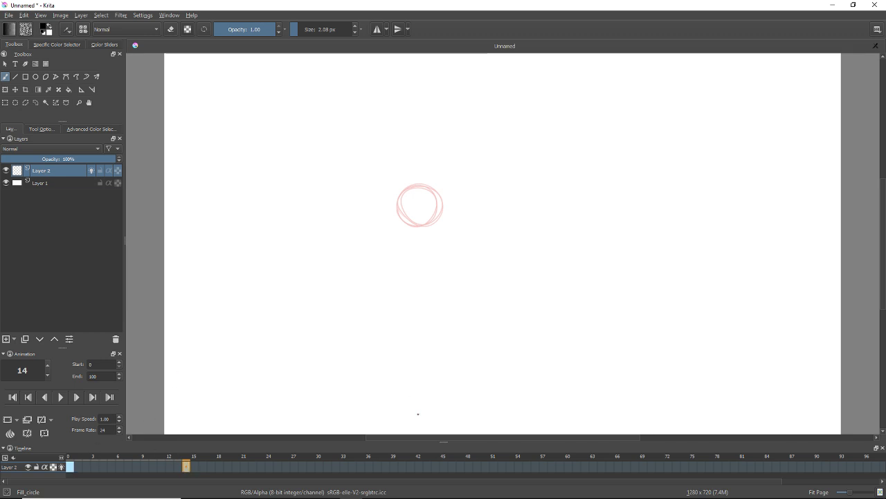
# Step: Draw the squashed ball at the bottom on frame 14, then trace the top circle on new keyframe 28
pyautogui.moveTo(415, 410)
pyautogui.mouseDown()
pyautogui.moveTo(454, 416)
pyautogui.moveTo(395, 424)
pyautogui.moveTo(450, 416)
pyautogui.moveTo(399, 431)
pyautogui.mouseUp()
pyautogui.hotkey('ctrl', 'z')
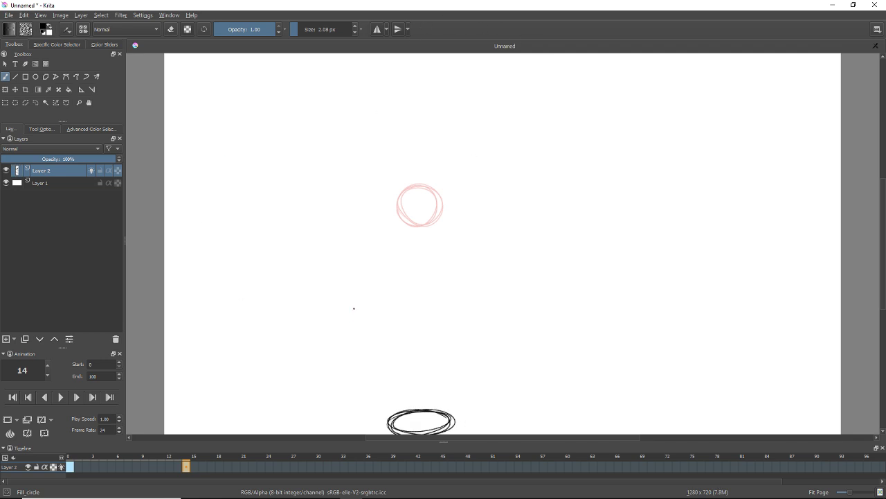
pyautogui.click(302, 467)
pyautogui.click(8, 419)
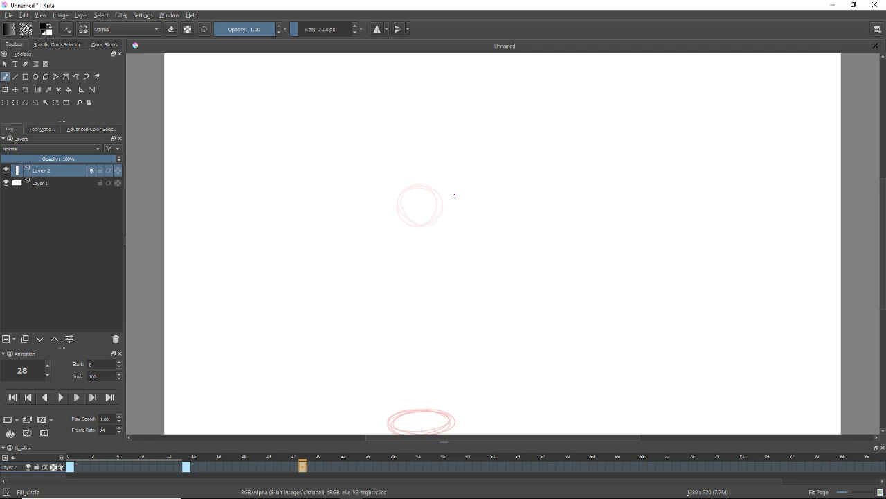
pyautogui.moveTo(421, 224)
pyautogui.mouseDown()
pyautogui.moveTo(401, 194)
pyautogui.moveTo(416, 223)
pyautogui.moveTo(436, 188)
pyautogui.moveTo(398, 182)
pyautogui.mouseUp()
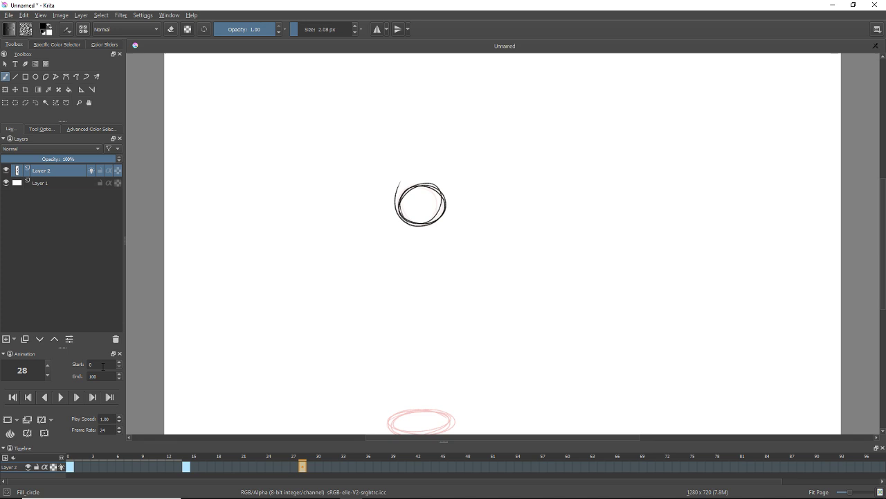
# Step: Change the animation End frame to 30 and play the bounce over frames 0–30
pyautogui.click(96, 365)
pyautogui.doubleClick(106, 376)
pyautogui.write('30')
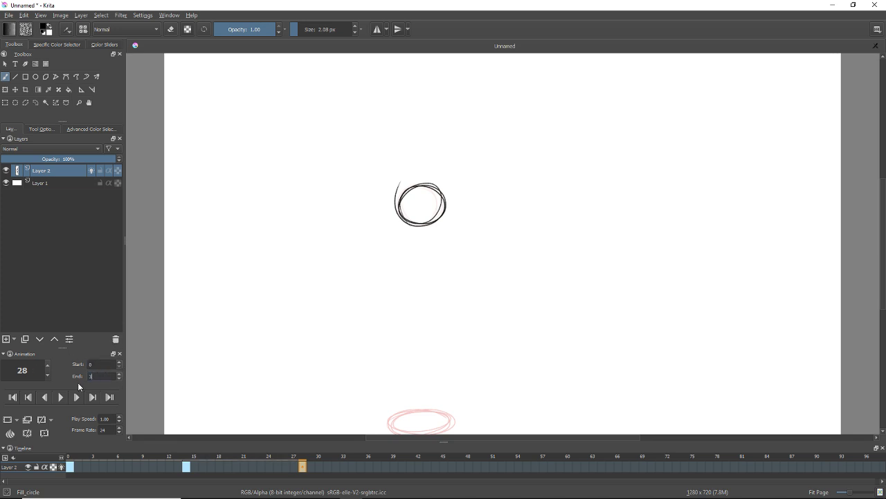
pyautogui.doubleClick(105, 362)
pyautogui.doubleClick(101, 377)
pyautogui.click(61, 397)
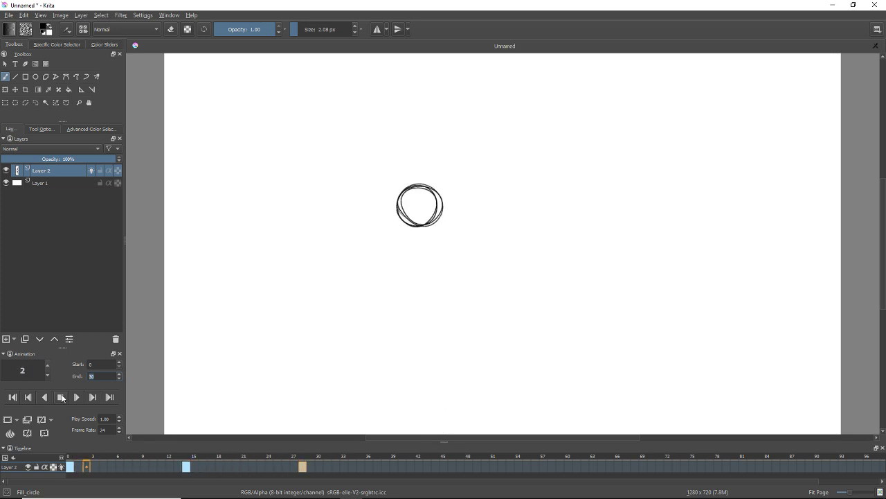
# Step: Stop playback and add a blank keyframe at frame 6
pyautogui.click(61, 397)
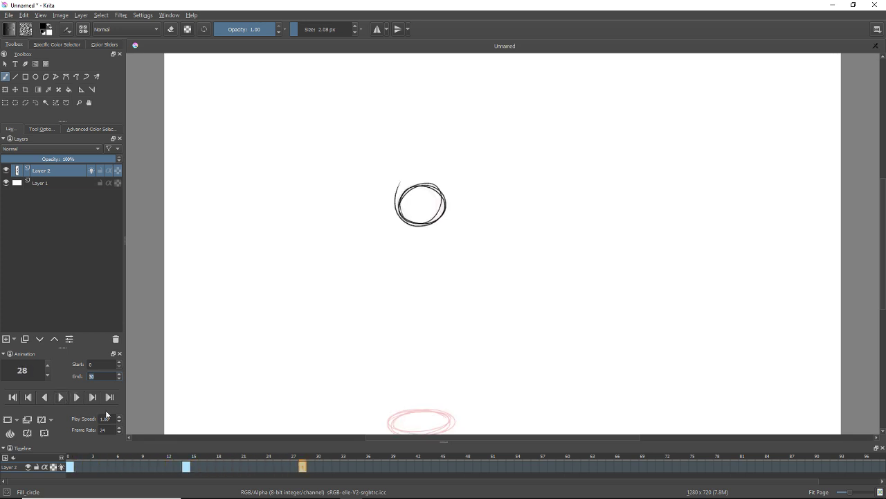
pyautogui.click(126, 467)
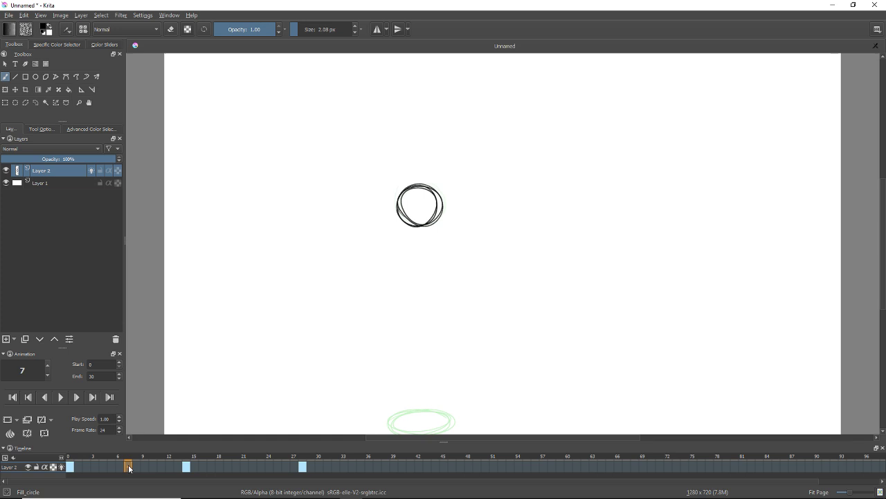
pyautogui.click(119, 469)
pyautogui.click(127, 469)
pyautogui.click(118, 469)
pyautogui.click(7, 419)
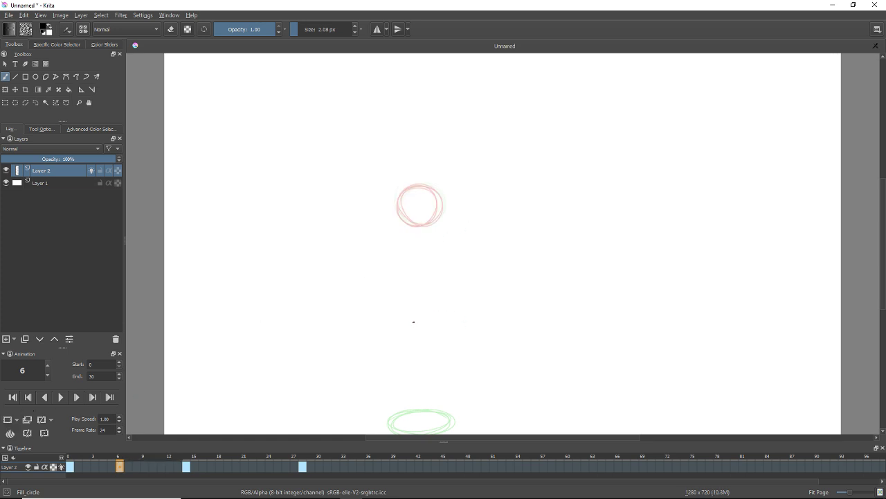
# Step: Sketch motion arrows and a stretched oval on frame 6, then undo them
pyautogui.moveTo(483, 146)
pyautogui.mouseDown()
pyautogui.moveTo(454, 164)
pyautogui.moveTo(445, 185)
pyautogui.mouseUp()
pyautogui.moveTo(445, 184); pyautogui.dragTo(453, 166)
pyautogui.moveTo(445, 184); pyautogui.dragTo(471, 173)
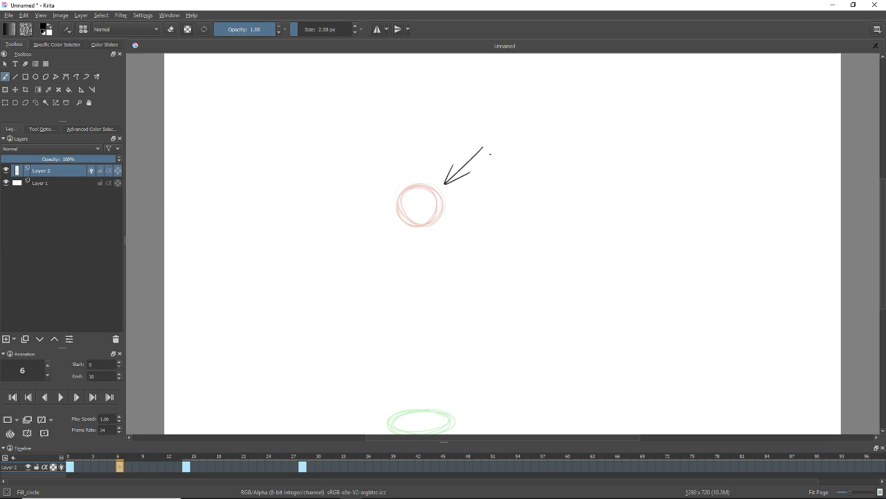
pyautogui.moveTo(522, 323); pyautogui.dragTo(461, 394)
pyautogui.moveTo(461, 394)
pyautogui.mouseDown()
pyautogui.moveTo(466, 374)
pyautogui.moveTo(482, 383)
pyautogui.mouseUp()
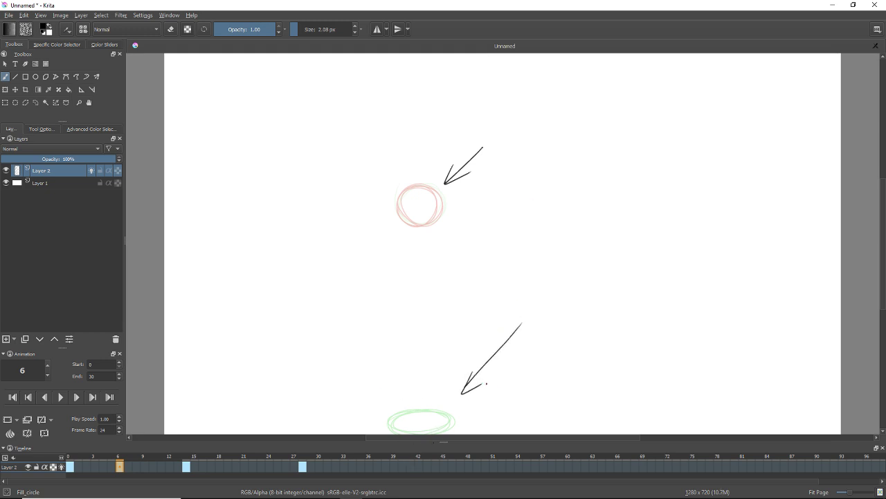
pyautogui.hotkey('ctrl', 'z')
pyautogui.hotkey('ctrl', 'z')
pyautogui.hotkey('ctrl', 'z')
pyautogui.hotkey('ctrl', 'z')
pyautogui.hotkey('ctrl', 'z')
pyautogui.hotkey('ctrl', 'z')
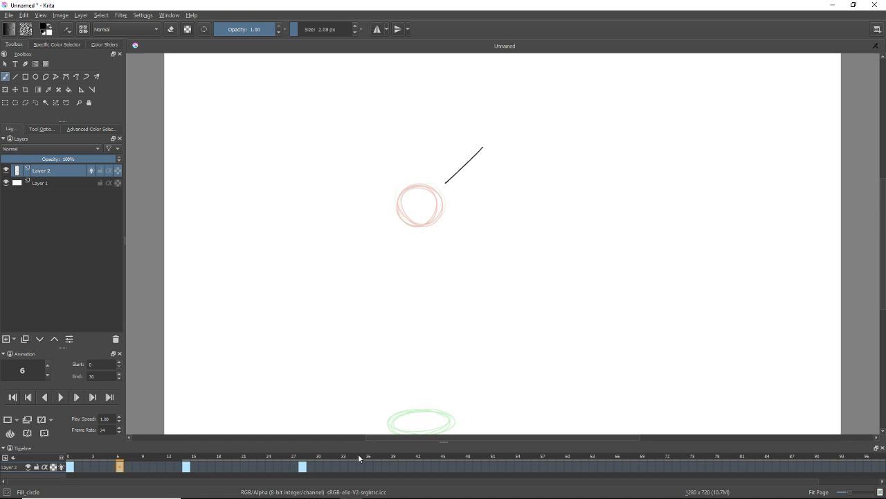
pyautogui.moveTo(409, 337)
pyautogui.mouseDown()
pyautogui.moveTo(416, 283)
pyautogui.moveTo(416, 340)
pyautogui.moveTo(421, 315)
pyautogui.moveTo(430, 318)
pyautogui.moveTo(405, 305)
pyautogui.moveTo(415, 284)
pyautogui.mouseUp()
pyautogui.hotkey('ctrl', 'z')
# Step: Add a keyframe at frame 20 with a rising stretched ball and an upward arrow
pyautogui.click(236, 469)
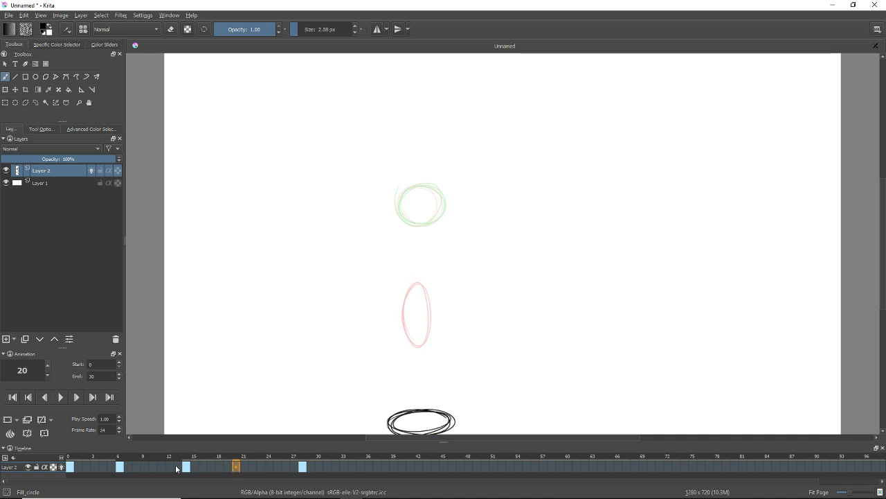
pyautogui.click(8, 419)
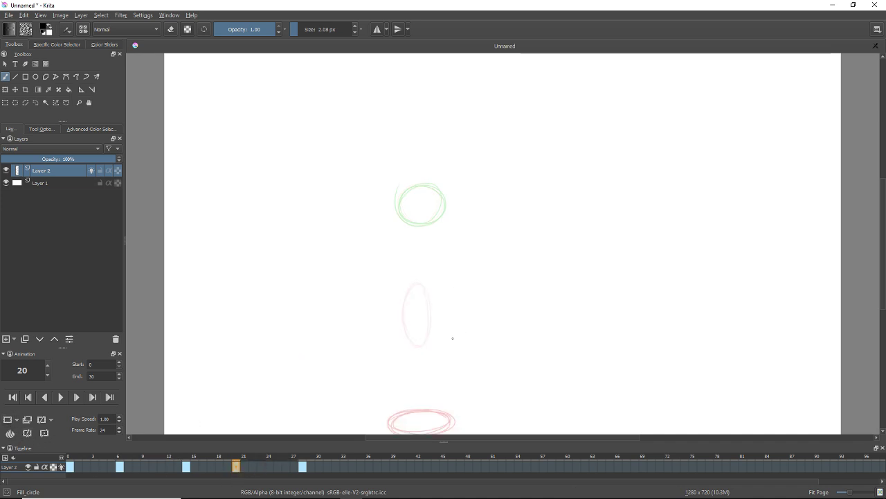
pyautogui.moveTo(413, 344)
pyautogui.mouseDown()
pyautogui.moveTo(411, 292)
pyautogui.moveTo(420, 341)
pyautogui.moveTo(408, 297)
pyautogui.moveTo(407, 311)
pyautogui.moveTo(429, 289)
pyautogui.mouseUp()
pyautogui.moveTo(415, 243); pyautogui.dragTo(417, 268)
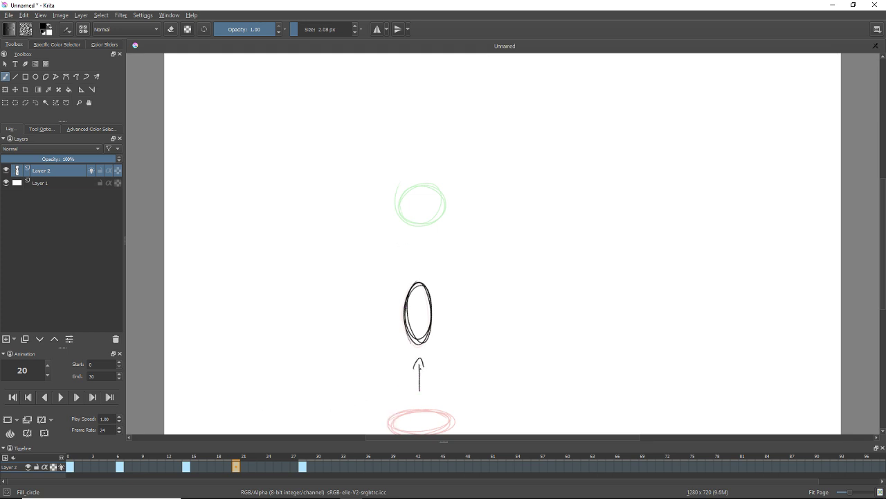
# Step: Add a downward arrow over the falling ball on frame 6 and play the bounce
pyautogui.click(119, 466)
pyautogui.moveTo(415, 245); pyautogui.dragTo(418, 267)
pyautogui.moveTo(413, 253); pyautogui.dragTo(426, 254)
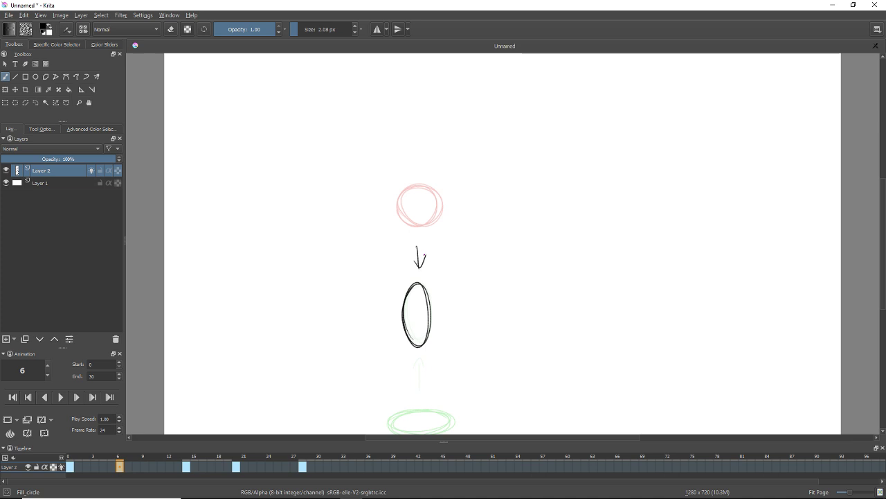
pyautogui.click(60, 397)
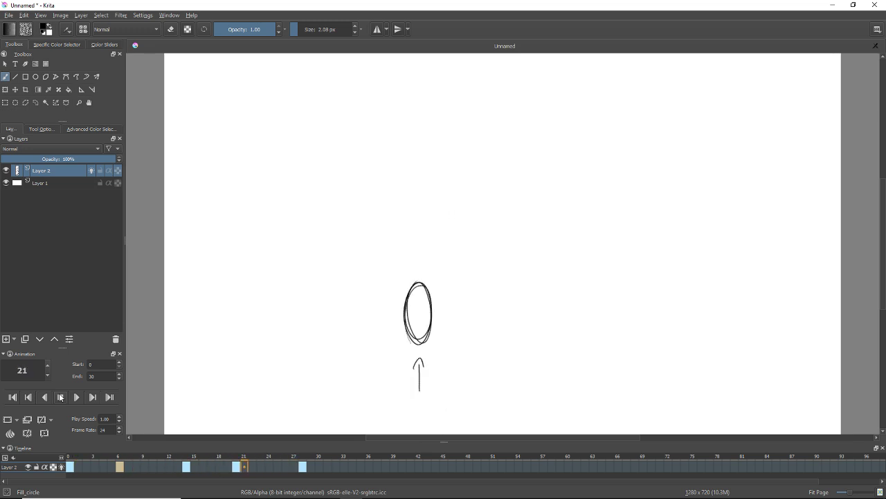
# Step: Stop playback and erase the motion arrow under the stretched ball on frame 20
pyautogui.click(61, 396)
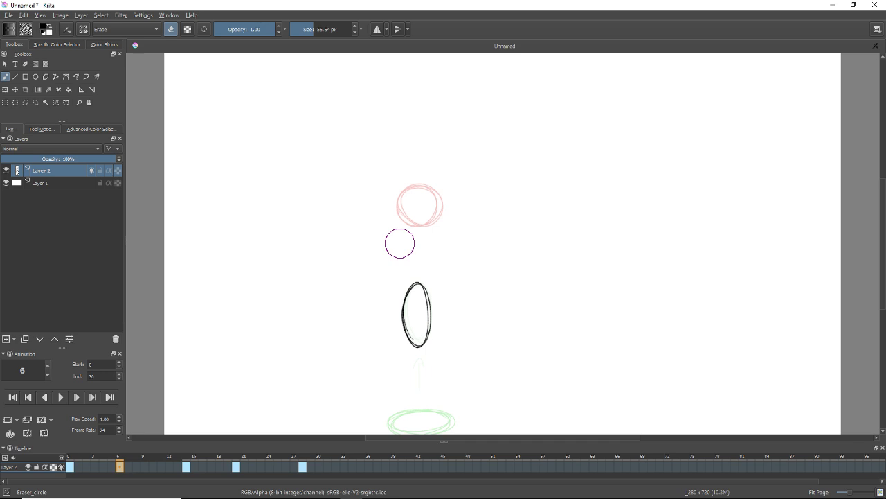
pyautogui.press('.')
pyautogui.press('.')
pyautogui.press('e')
pyautogui.moveTo(418, 362)
pyautogui.mouseDown()
pyautogui.moveTo(418, 384)
pyautogui.moveTo(416, 358)
pyautogui.mouseUp()
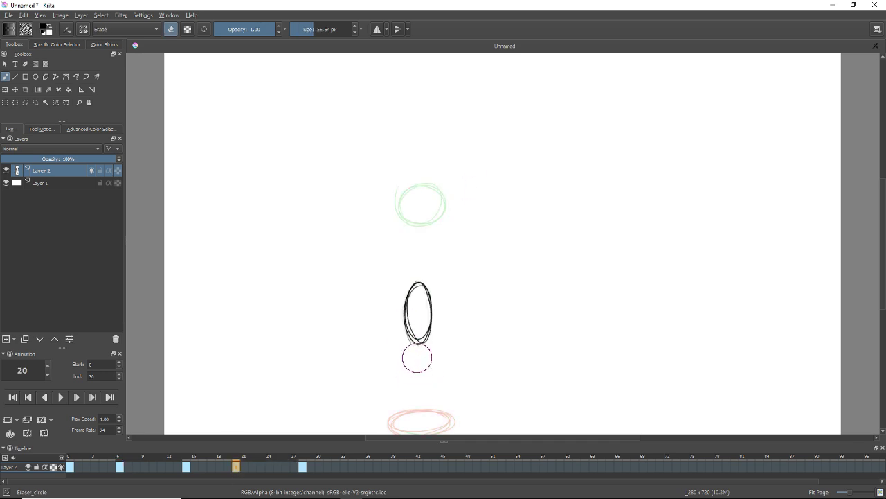
pyautogui.click(85, 467)
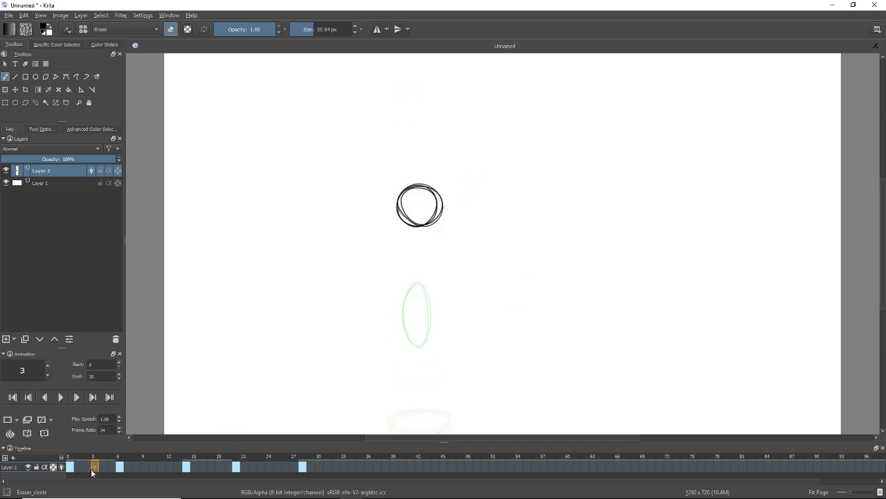
# Step: Draw the ball circle on a new frame-2 keyframe and a stretched ellipse at frame 4
pyautogui.click(9, 419)
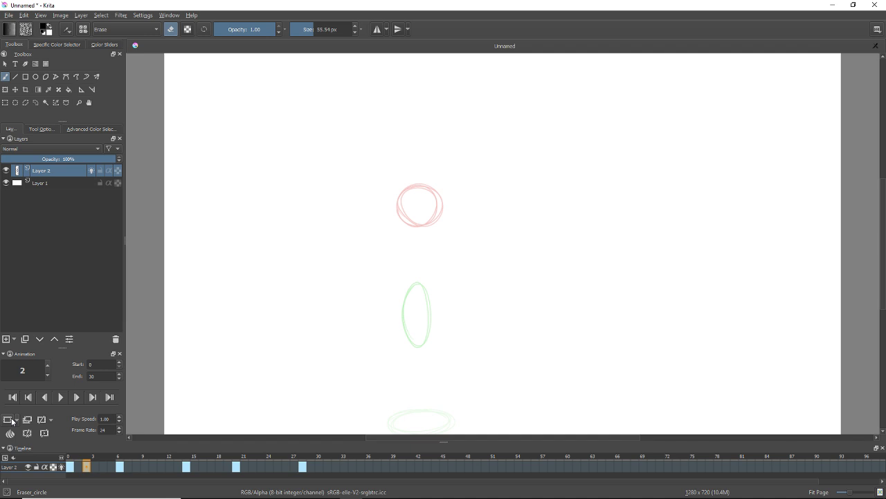
pyautogui.press('e')
pyautogui.moveTo(401, 242)
pyautogui.mouseDown()
pyautogui.moveTo(413, 207)
pyautogui.moveTo(399, 223)
pyautogui.moveTo(416, 245)
pyautogui.mouseUp()
pyautogui.moveTo(413, 206)
pyautogui.mouseDown()
pyautogui.moveTo(418, 247)
pyautogui.moveTo(436, 228)
pyautogui.mouseUp()
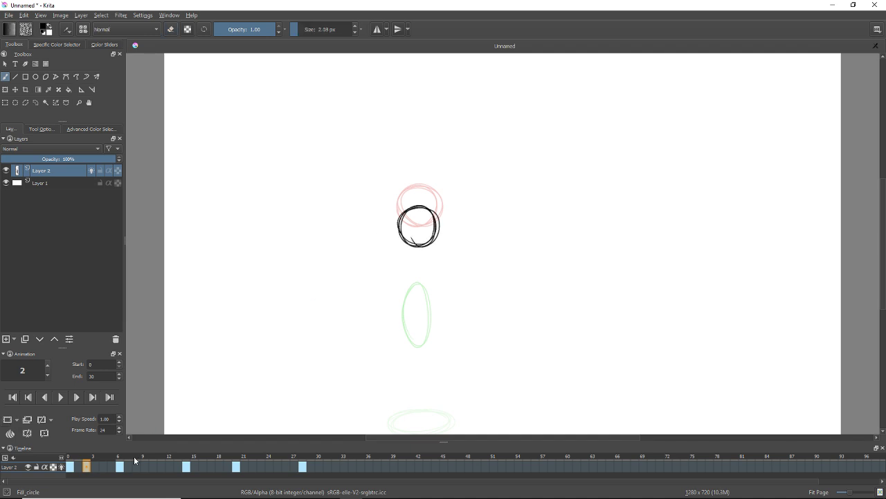
pyautogui.click(102, 466)
pyautogui.click(9, 419)
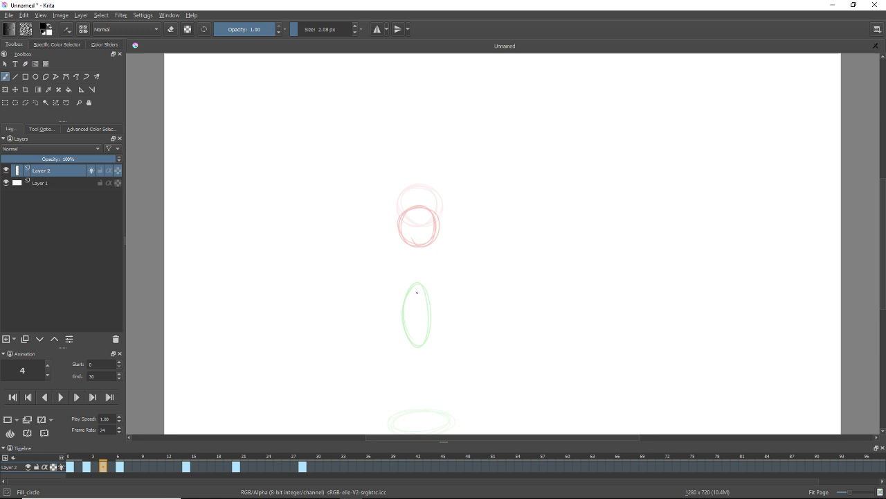
pyautogui.moveTo(417, 292); pyautogui.dragTo(418, 293)
pyautogui.moveTo(406, 249); pyautogui.dragTo(417, 295)
# Step: Draw falling ellipses on new keyframes at frames 8 and 10, and the ground-touching ball at 12
pyautogui.click(136, 466)
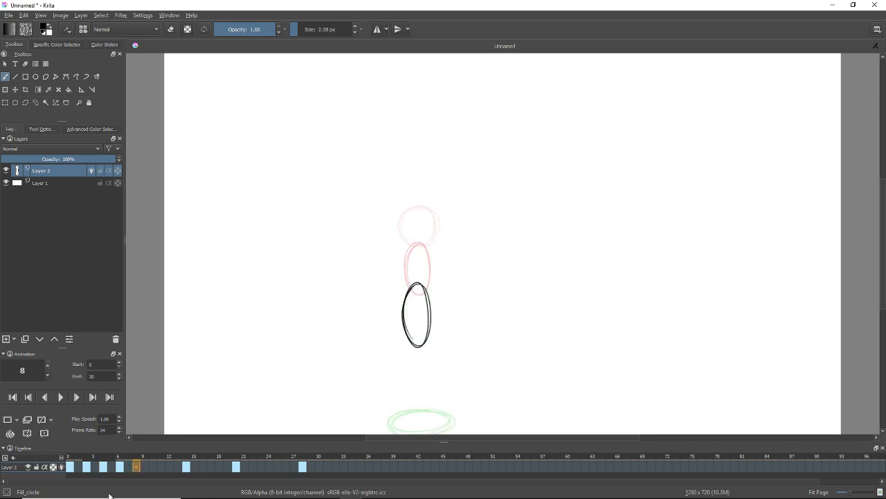
pyautogui.click(9, 420)
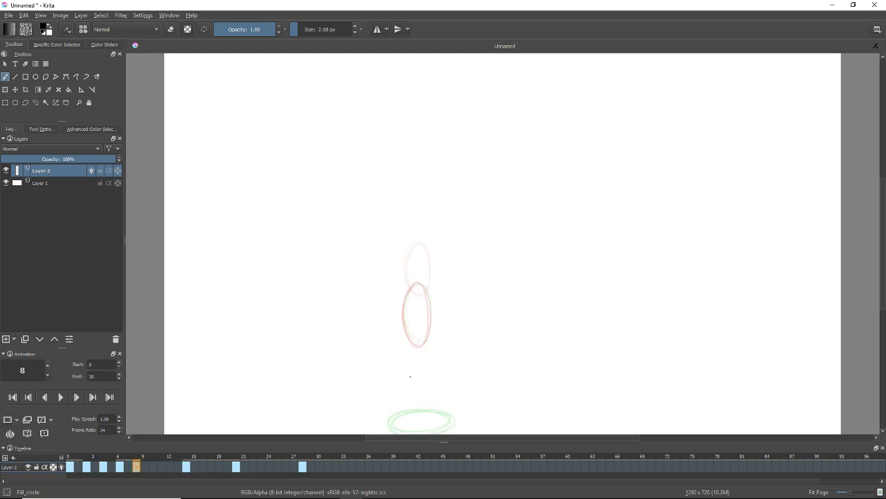
pyautogui.moveTo(410, 376)
pyautogui.mouseDown()
pyautogui.moveTo(414, 382)
pyautogui.moveTo(420, 333)
pyautogui.moveTo(418, 377)
pyautogui.mouseUp()
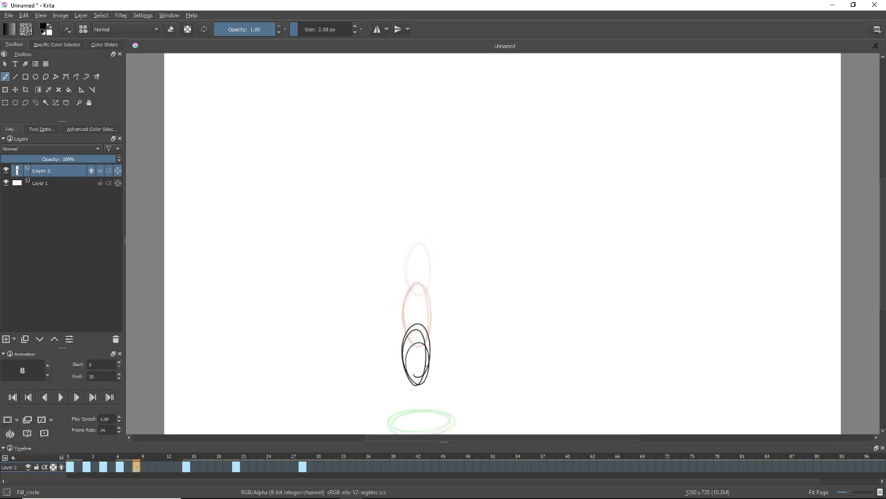
pyautogui.click(153, 466)
pyautogui.click(9, 420)
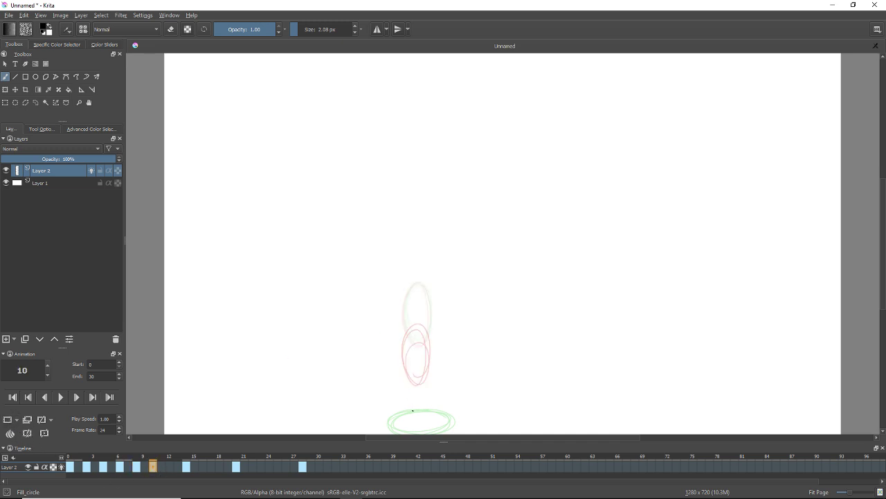
pyautogui.moveTo(413, 414)
pyautogui.mouseDown()
pyautogui.moveTo(407, 367)
pyautogui.moveTo(420, 413)
pyautogui.moveTo(433, 374)
pyautogui.mouseUp()
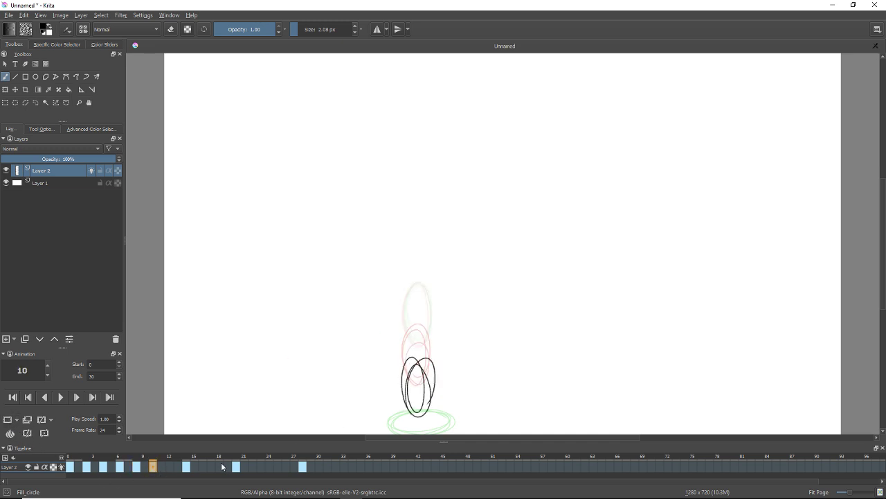
pyautogui.click(169, 466)
pyautogui.click(9, 419)
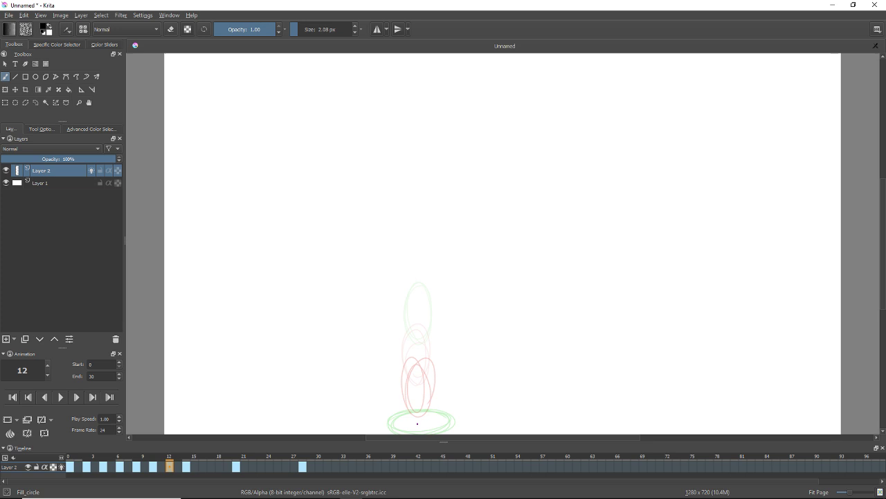
pyautogui.moveTo(400, 419)
pyautogui.mouseDown()
pyautogui.moveTo(440, 424)
pyautogui.moveTo(400, 405)
pyautogui.moveTo(443, 406)
pyautogui.mouseUp()
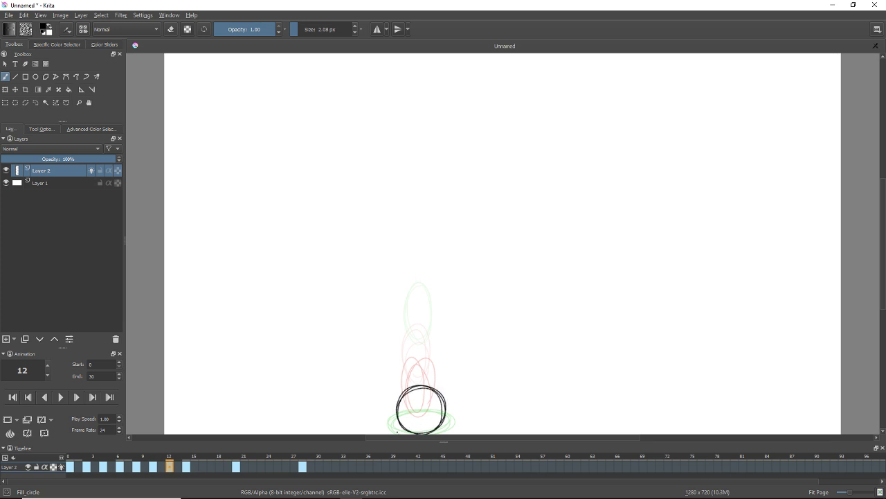
pyautogui.click(186, 469)
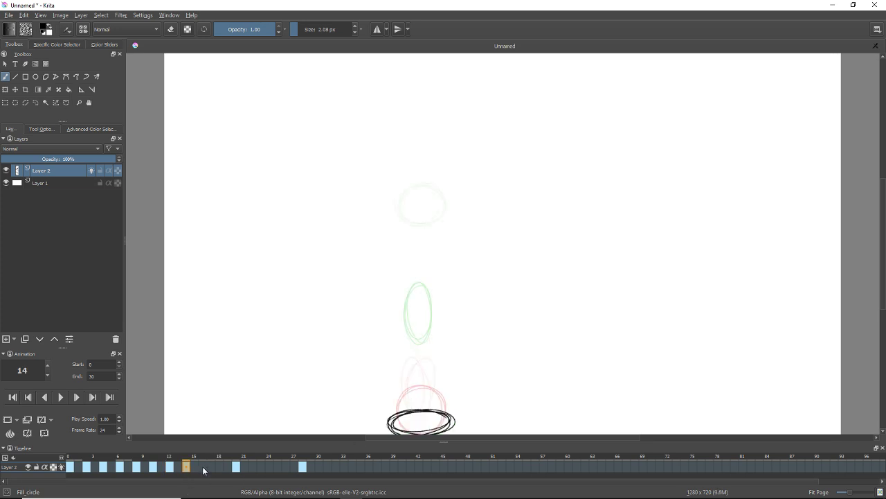
# Step: Draw the rebounding ball at frame 16, redoing a messy stroke, and a rising oval at 18
pyautogui.click(203, 468)
pyautogui.click(9, 420)
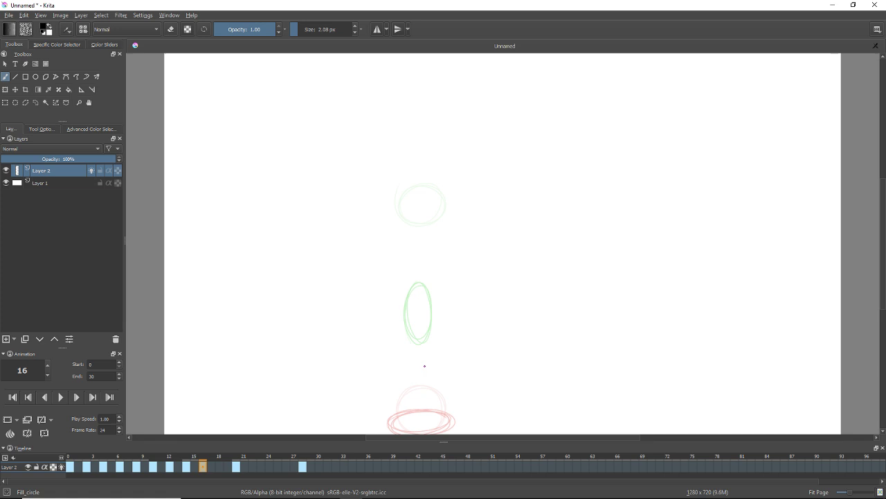
pyautogui.moveTo(415, 431)
pyautogui.mouseDown()
pyautogui.moveTo(440, 416)
pyautogui.moveTo(402, 415)
pyautogui.moveTo(443, 408)
pyautogui.moveTo(444, 380)
pyautogui.mouseUp()
pyautogui.hotkey('ctrl', 'z')
pyautogui.moveTo(409, 426)
pyautogui.mouseDown()
pyautogui.moveTo(443, 415)
pyautogui.moveTo(403, 417)
pyautogui.moveTo(435, 424)
pyautogui.moveTo(413, 392)
pyautogui.moveTo(407, 432)
pyautogui.mouseUp()
pyautogui.click(220, 466)
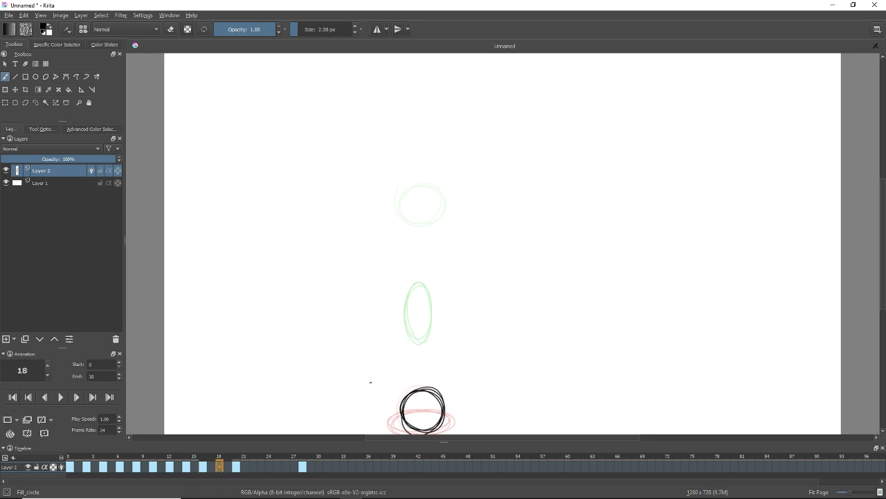
pyautogui.click(8, 419)
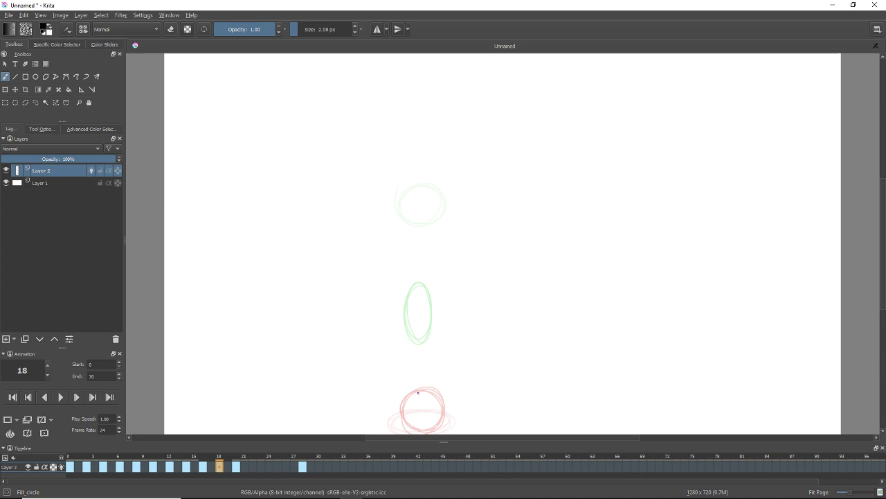
pyautogui.moveTo(415, 346)
pyautogui.mouseDown()
pyautogui.moveTo(431, 368)
pyautogui.moveTo(418, 338)
pyautogui.mouseUp()
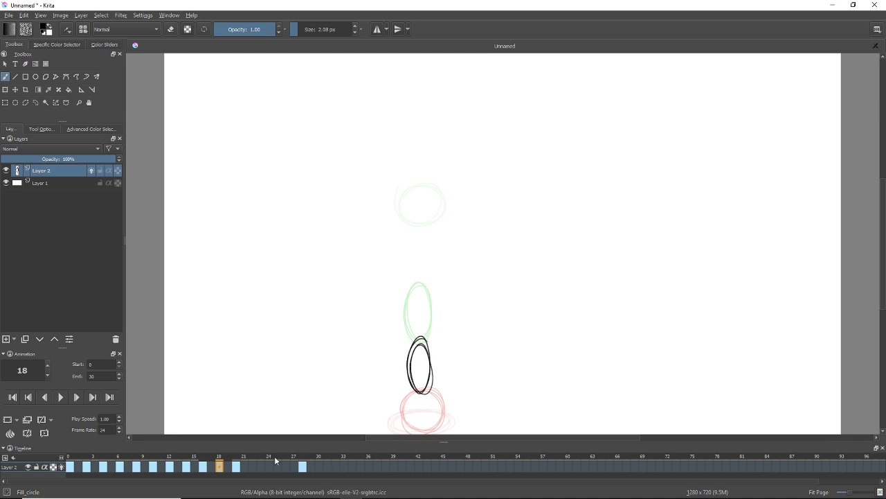
# Step: Add keyframes at frames 22, 24 and 26, clearing a messy oval and starting the frame-24 ball
pyautogui.click(252, 467)
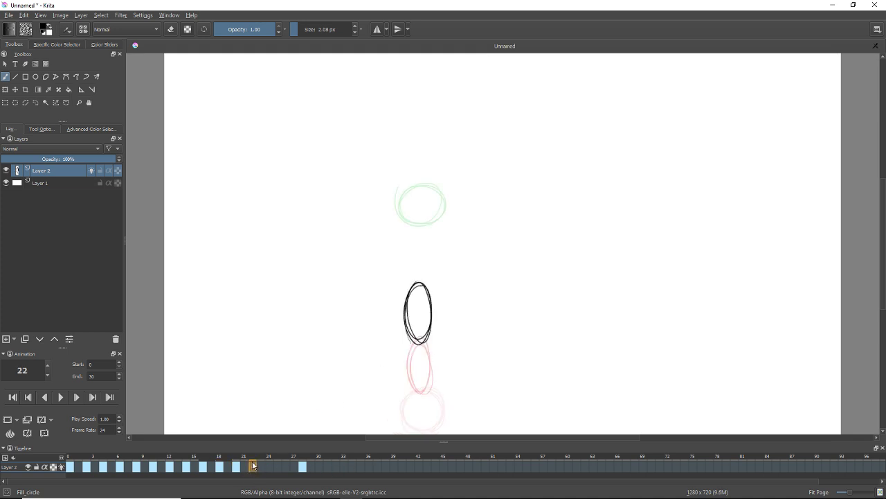
pyautogui.click(9, 420)
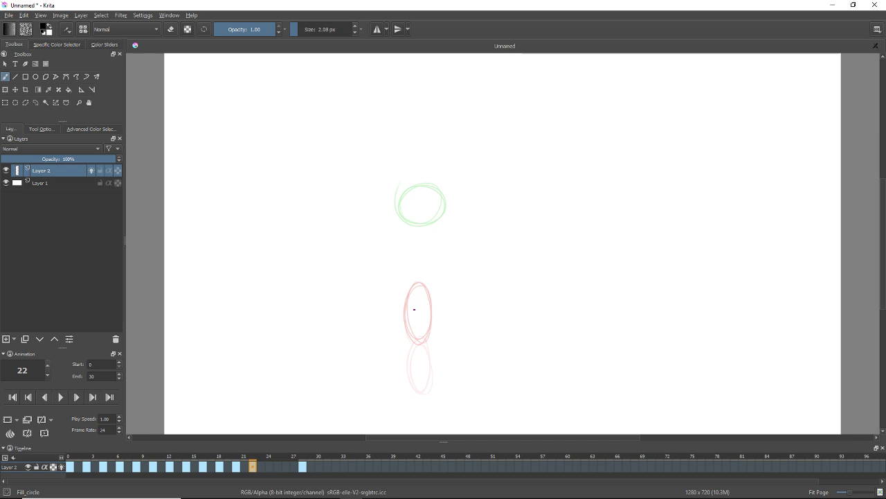
pyautogui.moveTo(414, 307)
pyautogui.mouseDown()
pyautogui.moveTo(421, 262)
pyautogui.moveTo(426, 298)
pyautogui.moveTo(414, 312)
pyautogui.mouseUp()
pyautogui.press('Delete')
pyautogui.click(269, 467)
pyautogui.click(8, 420)
pyautogui.moveTo(413, 269)
pyautogui.mouseDown()
pyautogui.moveTo(433, 256)
pyautogui.moveTo(412, 272)
pyautogui.moveTo(418, 228)
pyautogui.moveTo(406, 233)
pyautogui.moveTo(443, 215)
pyautogui.moveTo(415, 243)
pyautogui.moveTo(401, 223)
pyautogui.moveTo(418, 222)
pyautogui.mouseUp()
pyautogui.click(285, 466)
pyautogui.click(17, 419)
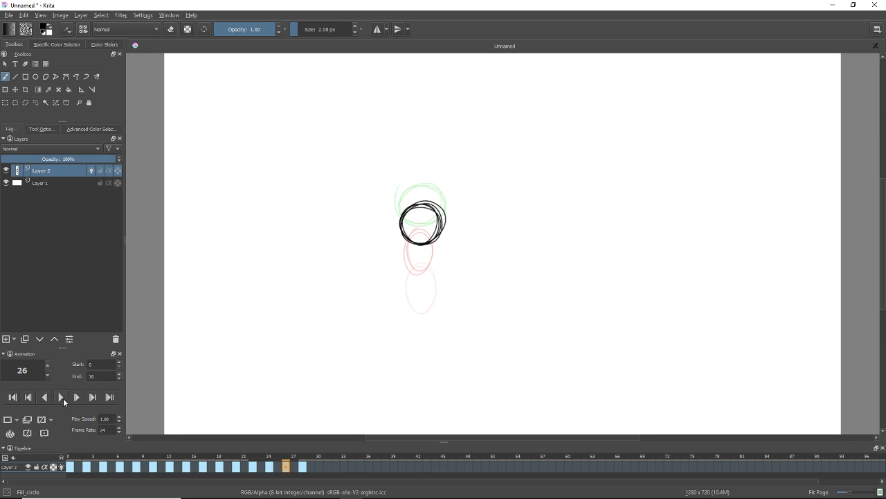
# Step: Play and stop the bounce, then compare frames 2 and 4
pyautogui.click(63, 398)
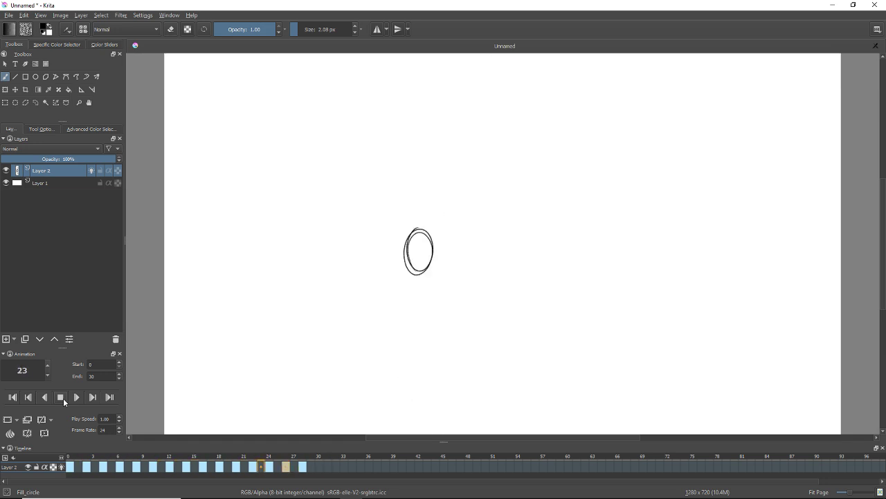
pyautogui.click(61, 397)
pyautogui.click(85, 468)
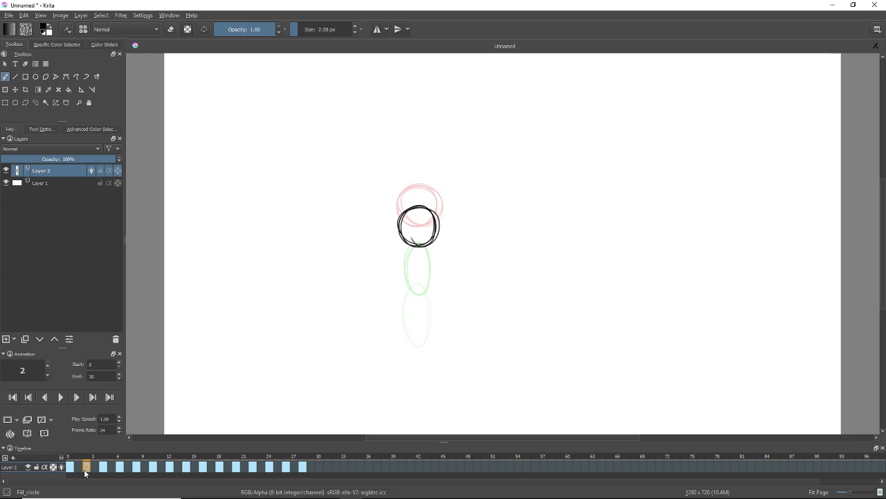
pyautogui.click(108, 467)
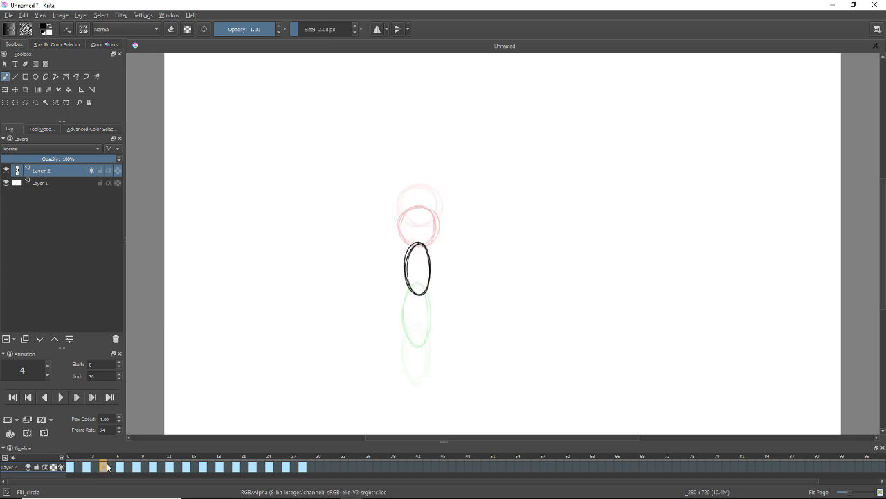
# Step: Select the frame-4 stretched ellipse and nudge it slightly upward
pyautogui.hotkey('ctrl', 'r')
pyautogui.moveTo(383, 202); pyautogui.dragTo(475, 316)
pyautogui.hotkey('ctrl', 't')
pyautogui.moveTo(443, 278); pyautogui.dragTo(443, 268)
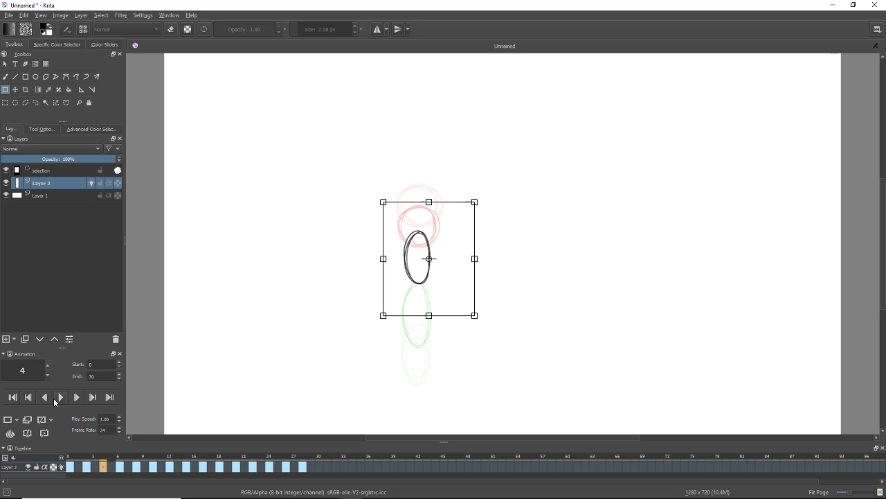
# Step: Replay the animation without regenerating the cache, then stop and clear the selection
pyautogui.click(55, 399)
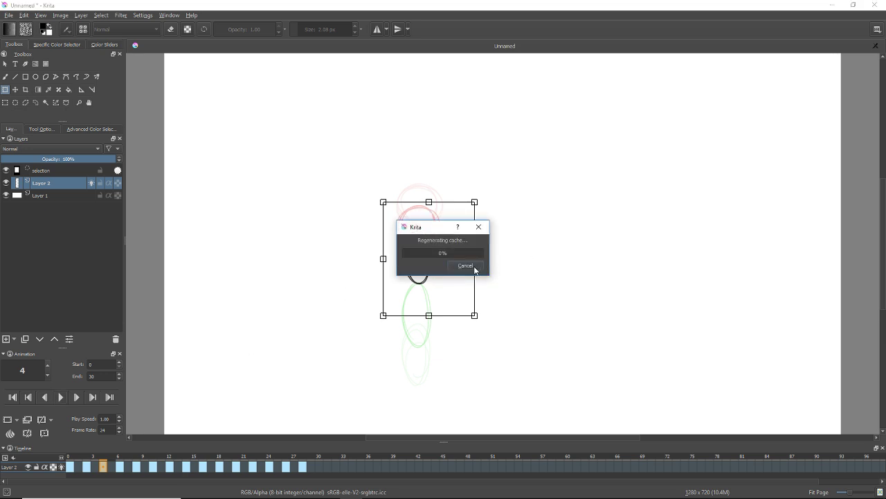
pyautogui.click(471, 266)
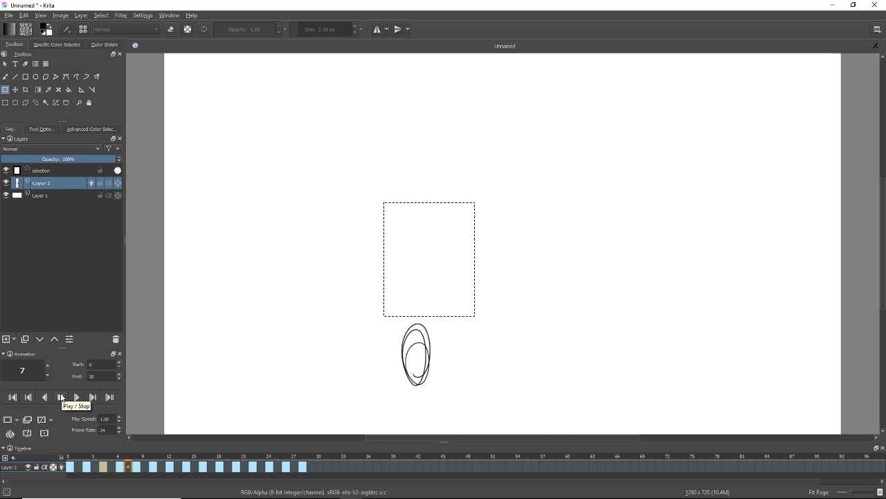
pyautogui.click(61, 398)
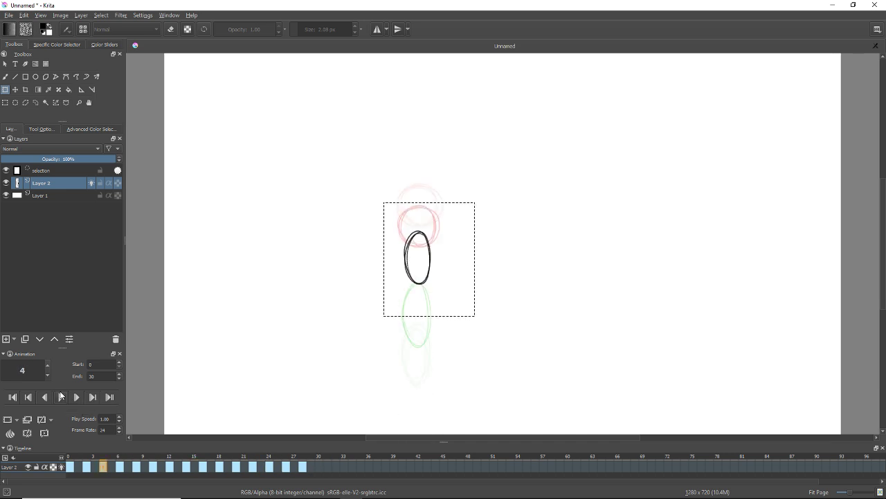
pyautogui.click(459, 248)
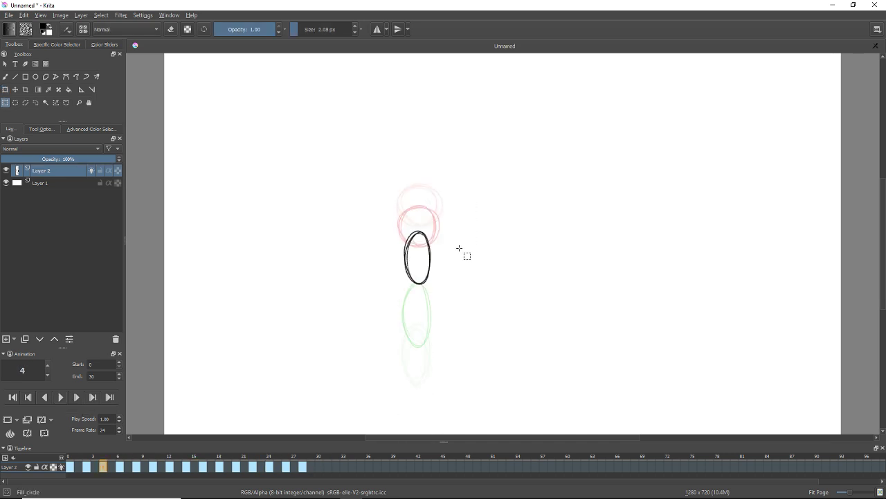
# Step: Step through the ball frames with Next Key Frame, Previous Frame and Previous Key Frame
pyautogui.click(81, 467)
pyautogui.click(77, 398)
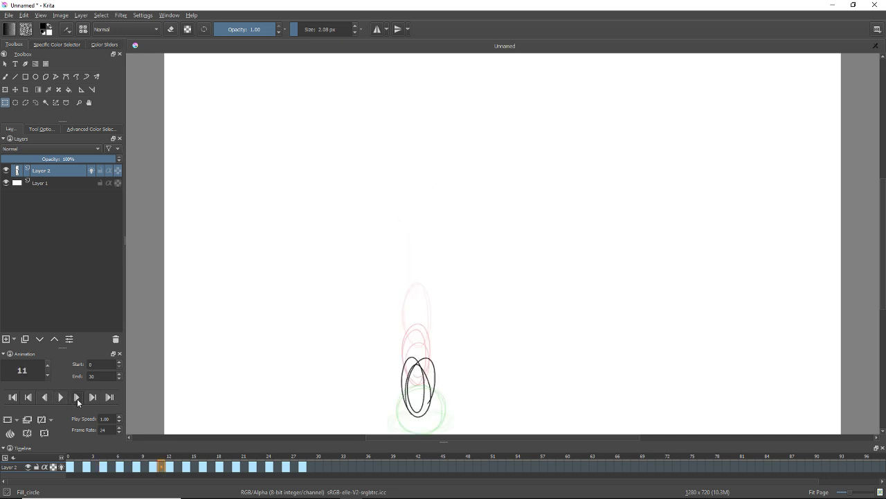
pyautogui.click(92, 398)
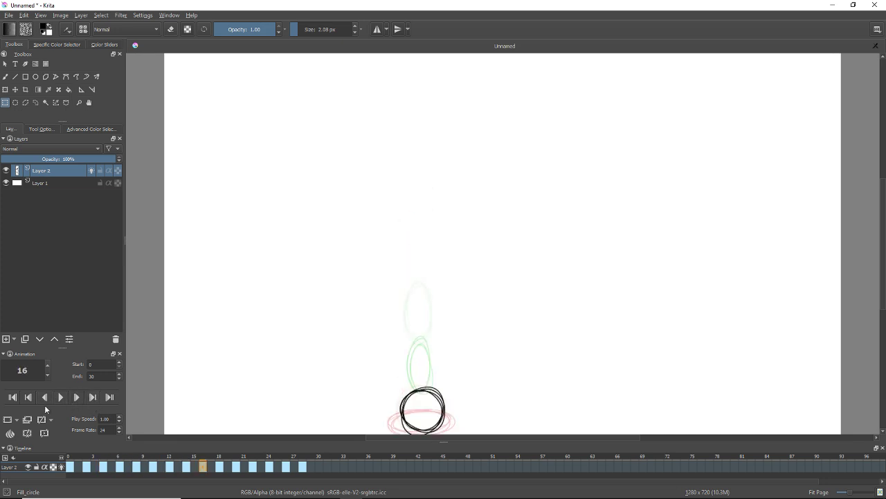
pyautogui.click(44, 400)
pyautogui.click(45, 399)
pyautogui.click(45, 400)
pyautogui.click(32, 396)
pyautogui.click(32, 396)
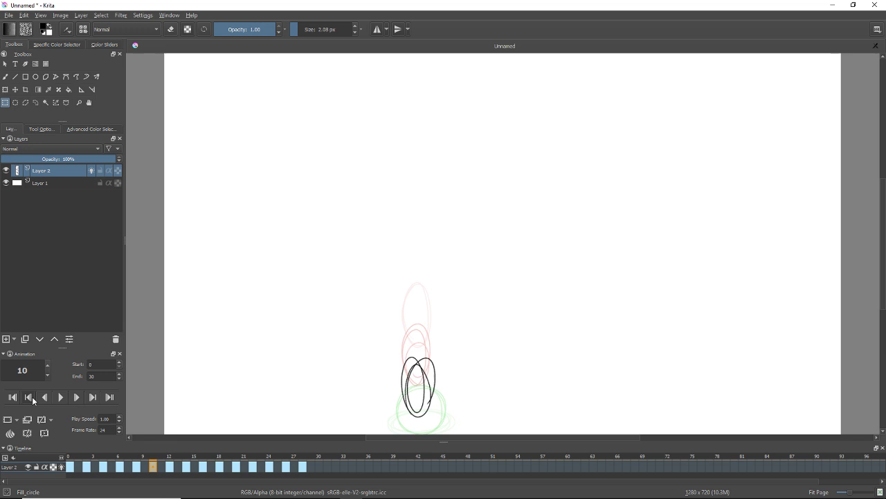
pyautogui.click(32, 396)
pyautogui.click(32, 396)
pyautogui.click(32, 396)
pyautogui.click(32, 396)
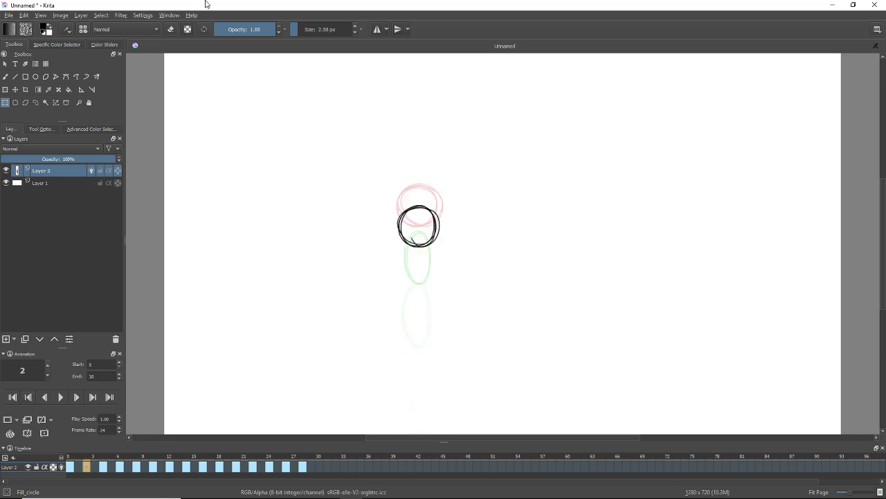
# Step: Open Configure Krita's Keyboard Shortcuts page and expand the Animation actions
pyautogui.click(142, 15)
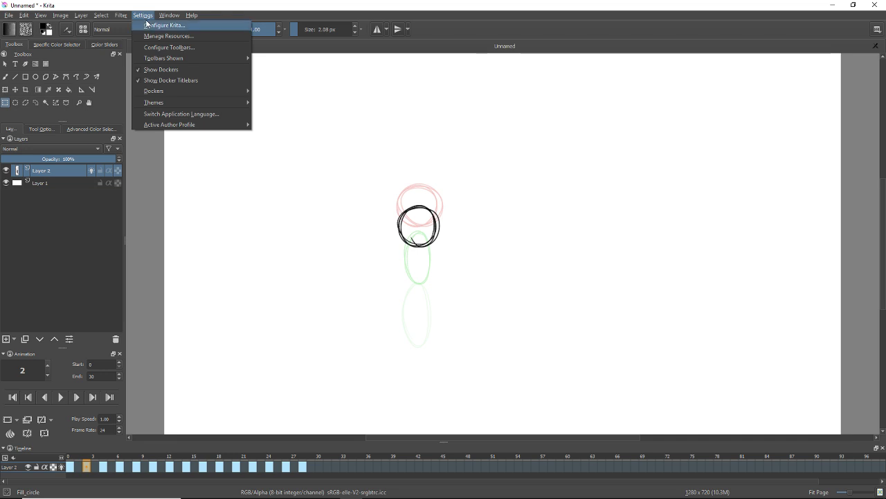
pyautogui.click(146, 24)
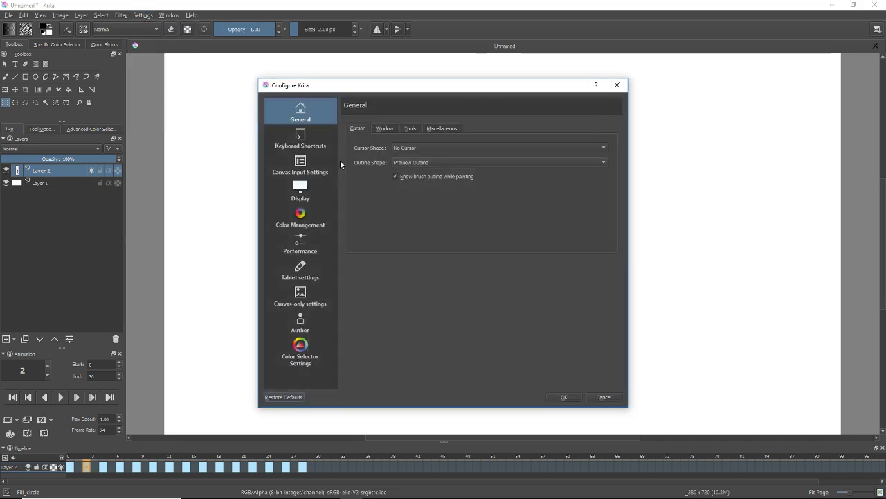
pyautogui.click(295, 139)
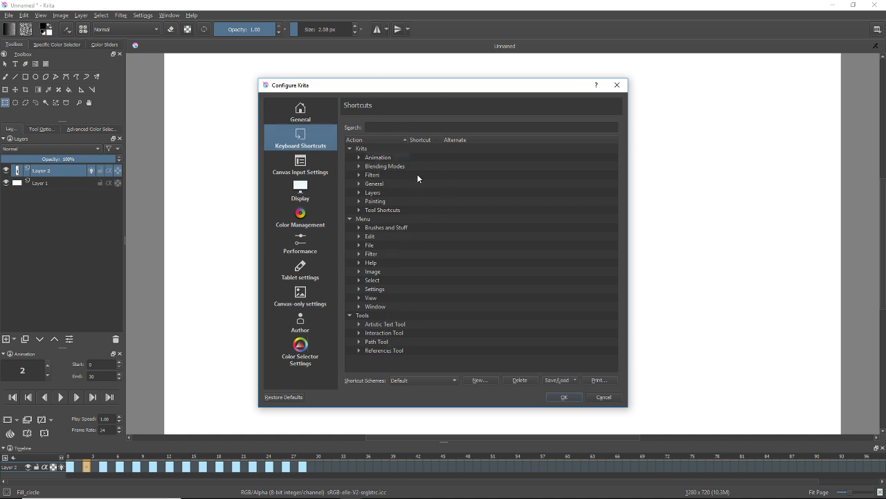
pyautogui.click(359, 158)
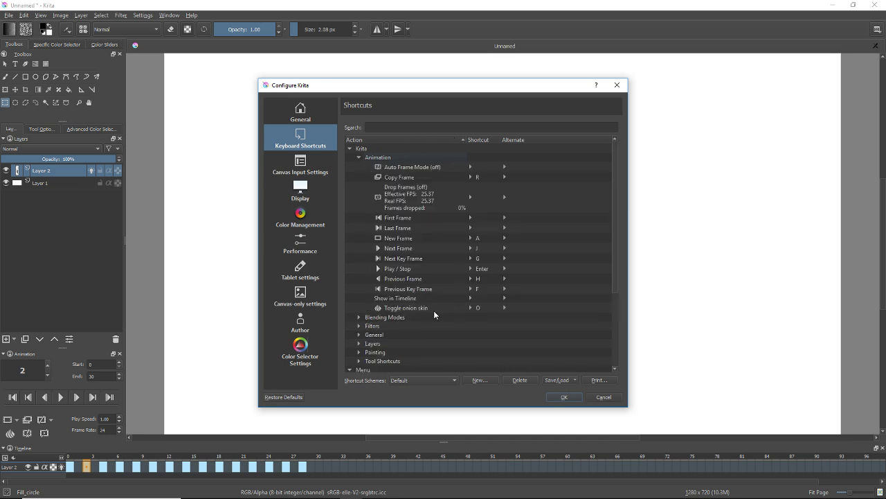
# Step: Review shortcuts for New Frame, Next/Previous Frame and Key Frame, Play/Stop, onion skin and Show in Timeline
pyautogui.click(413, 238)
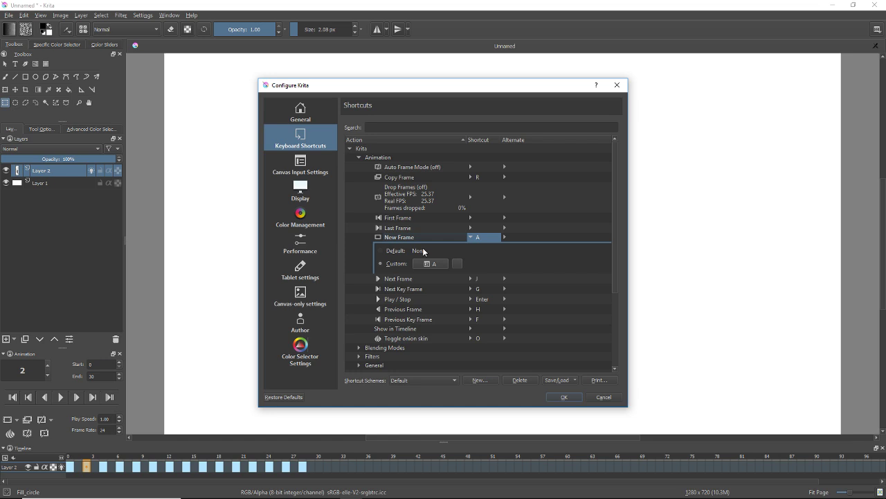
pyautogui.click(420, 278)
pyautogui.click(420, 287)
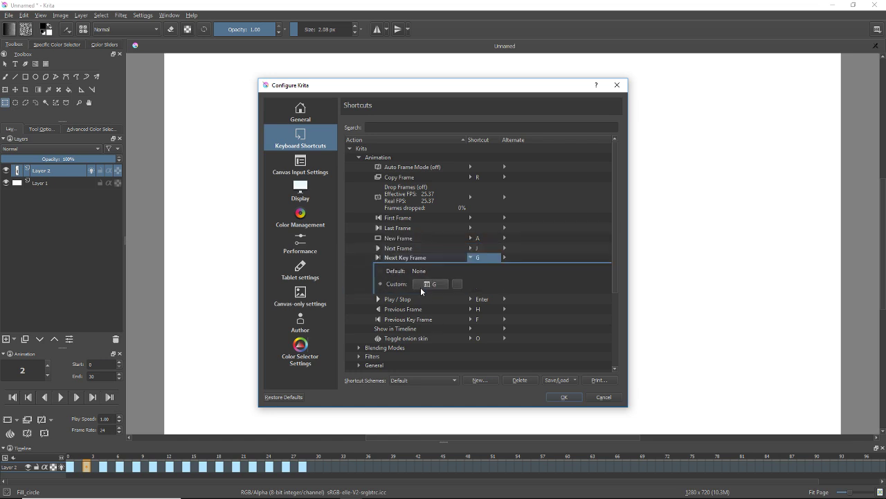
pyautogui.click(423, 300)
pyautogui.click(426, 310)
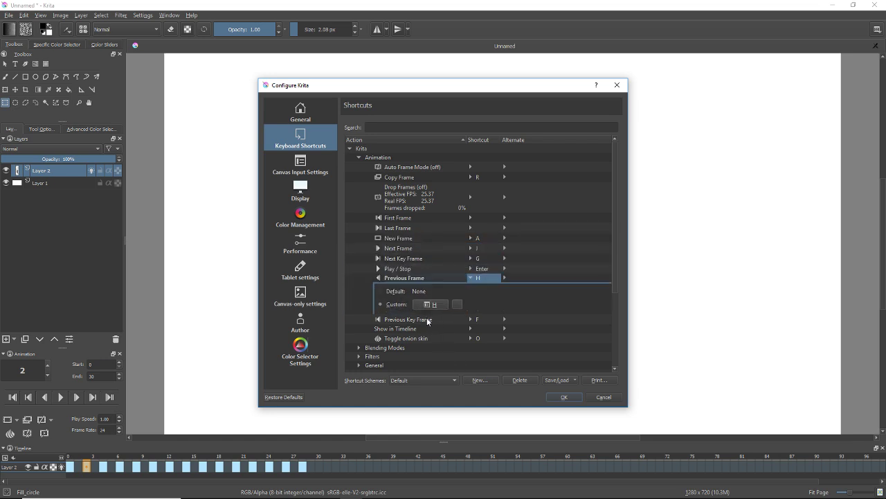
pyautogui.click(428, 319)
pyautogui.click(424, 340)
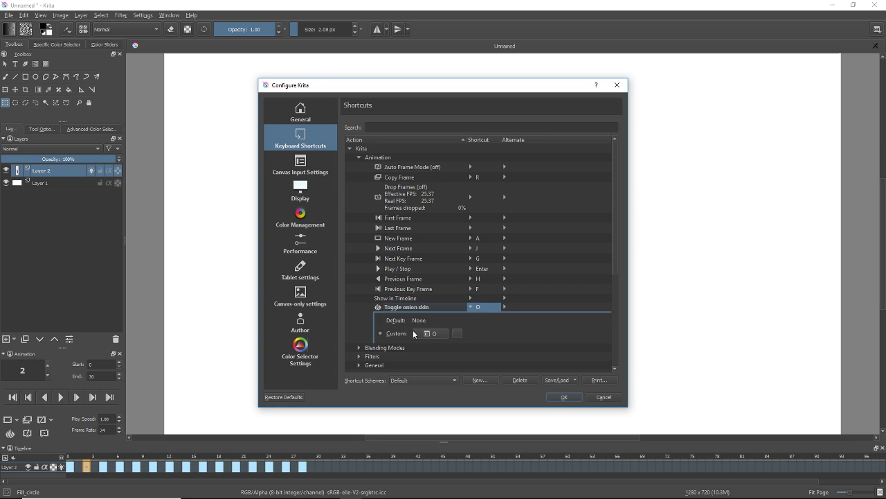
pyautogui.click(420, 298)
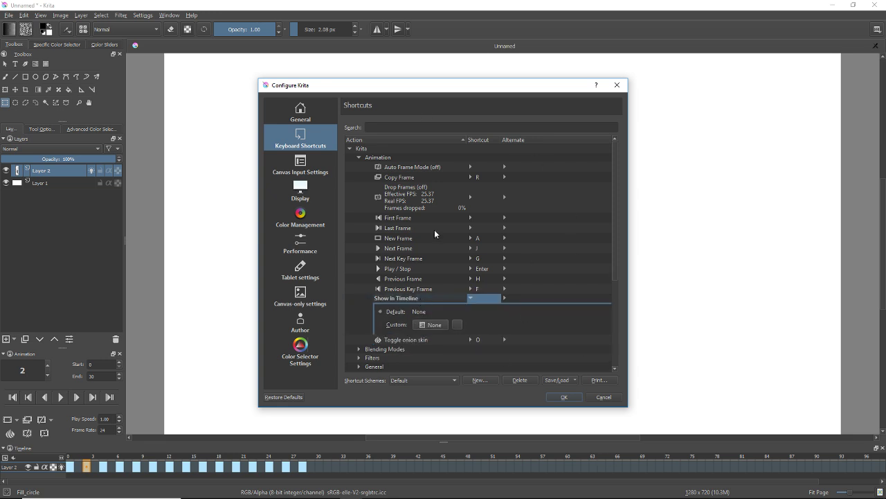
# Step: Close the Configure dialog, add Layer 3, go to frame 0 and pick the freehand brush
pyautogui.click(619, 87)
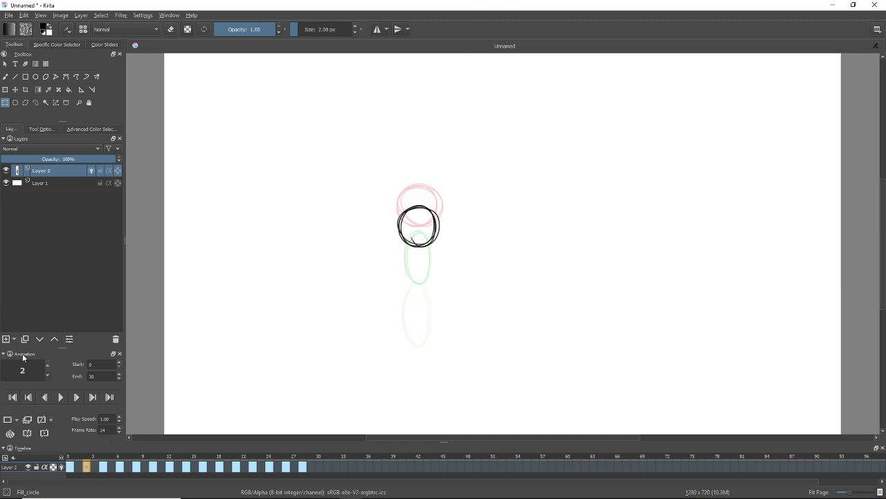
pyautogui.click(6, 338)
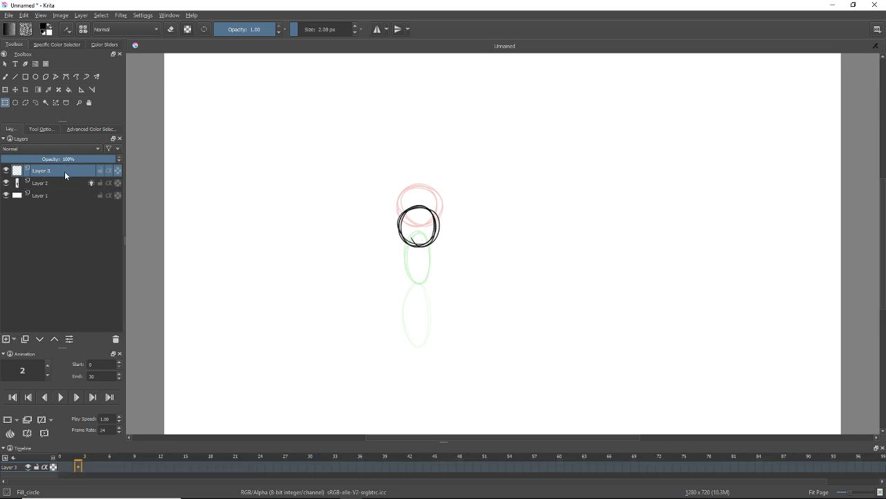
pyautogui.click(60, 468)
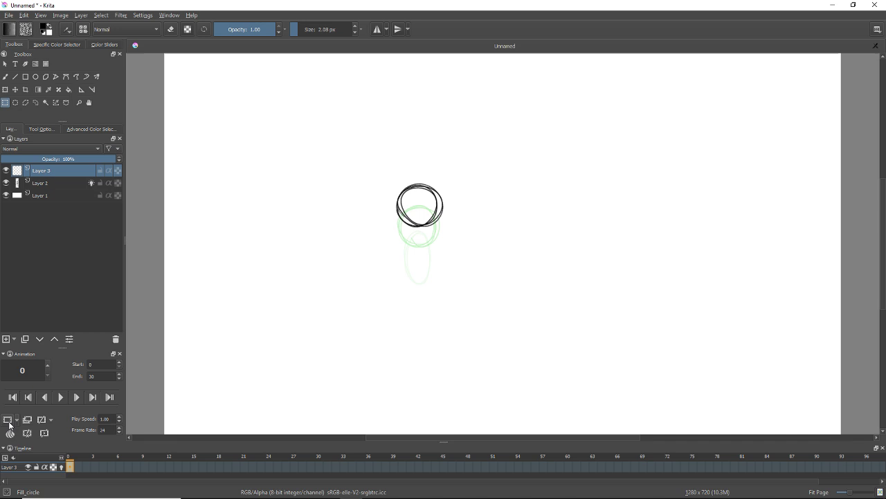
pyautogui.press('b')
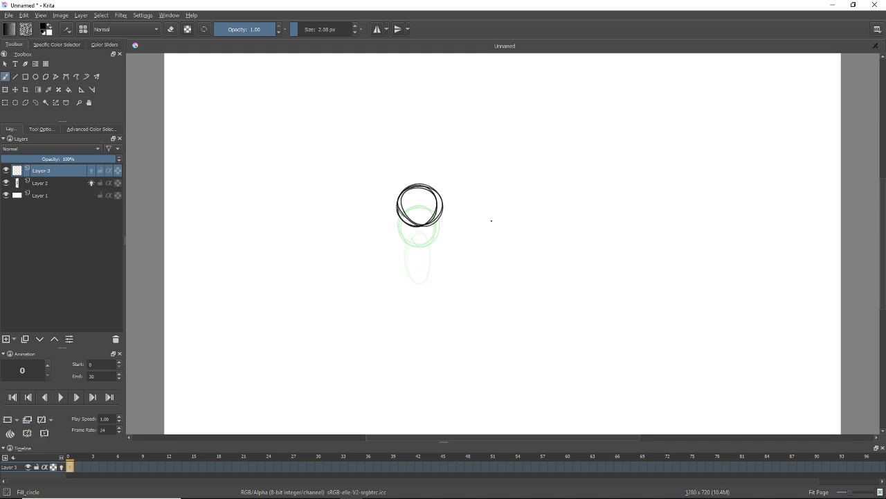
# Step: On frame 12 of Layer 3, draw a circle beside the ball at the bottom
pyautogui.moveTo(489, 222)
pyautogui.mouseDown()
pyautogui.moveTo(516, 225)
pyautogui.moveTo(485, 208)
pyautogui.moveTo(528, 194)
pyautogui.mouseUp()
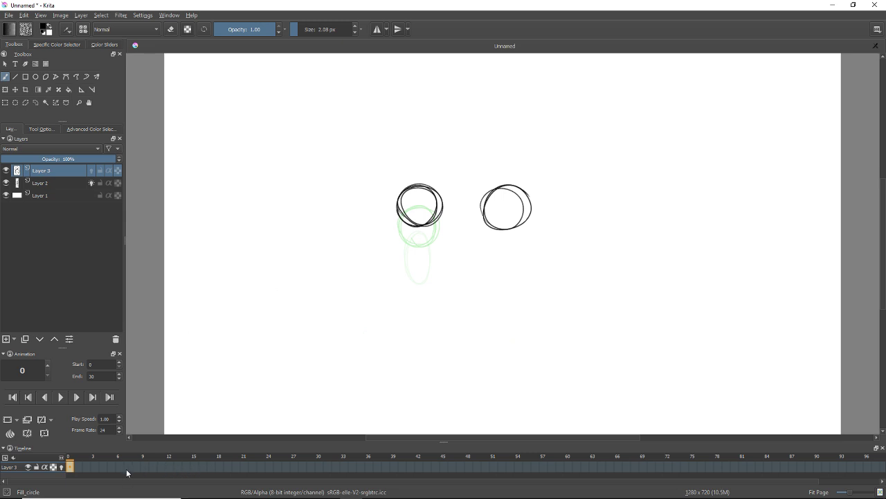
pyautogui.click(164, 467)
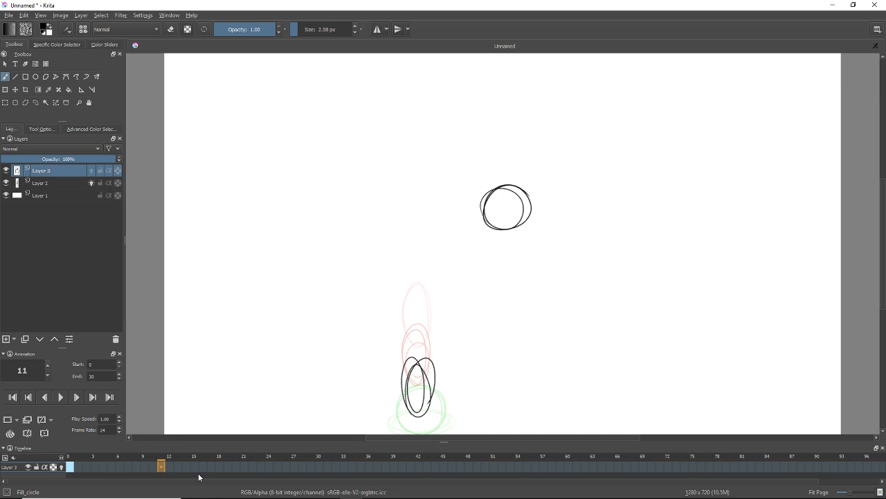
pyautogui.click(169, 467)
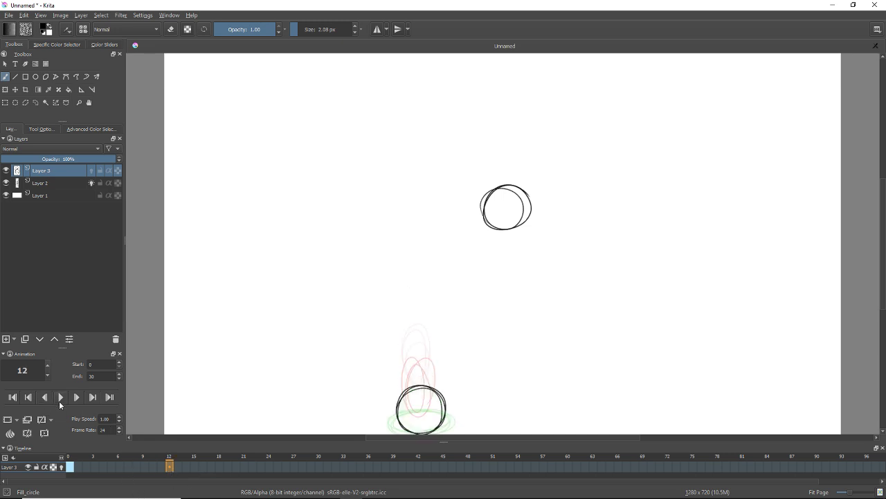
pyautogui.hotkey('ctrl', 'z')
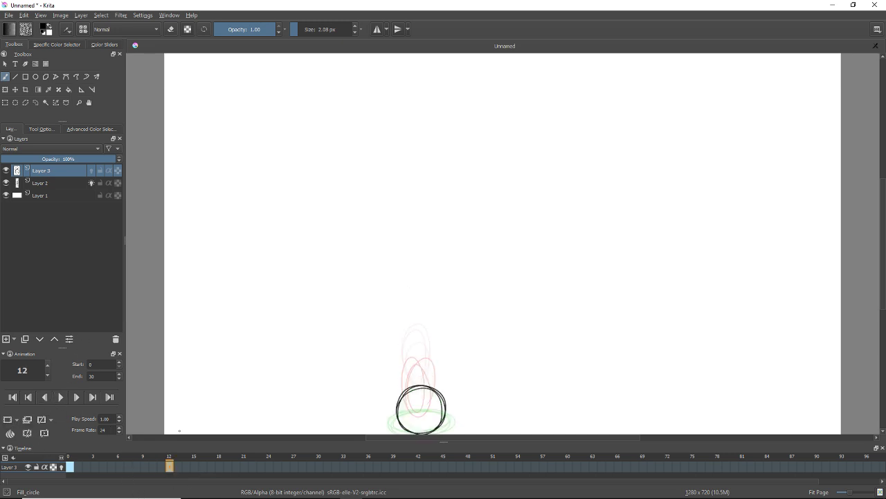
pyautogui.moveTo(491, 408)
pyautogui.mouseDown()
pyautogui.moveTo(504, 428)
pyautogui.moveTo(499, 388)
pyautogui.moveTo(533, 414)
pyautogui.moveTo(516, 379)
pyautogui.mouseUp()
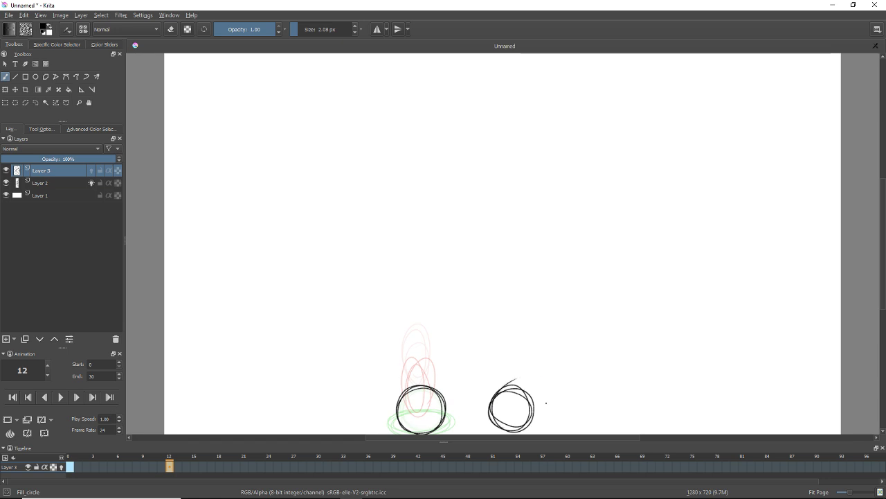
# Step: Draw the next circle on frame 28, enable Layer 3 onion skins, and compare frames 12 and 28
pyautogui.click(302, 468)
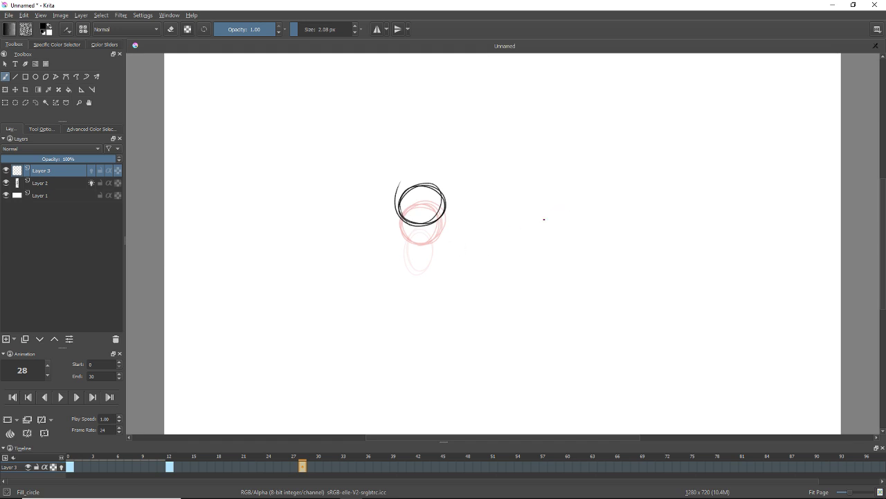
pyautogui.moveTo(536, 217)
pyautogui.mouseDown()
pyautogui.moveTo(541, 193)
pyautogui.moveTo(532, 220)
pyautogui.moveTo(563, 226)
pyautogui.moveTo(570, 184)
pyautogui.mouseUp()
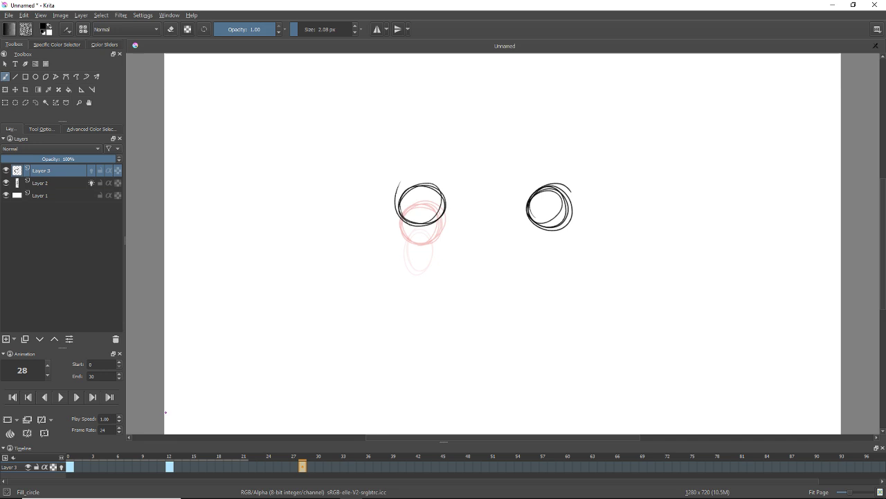
pyautogui.click(92, 170)
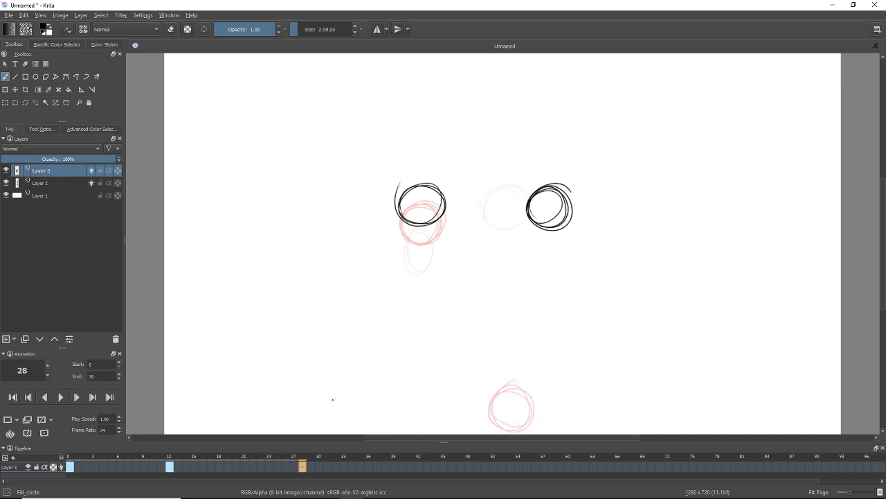
pyautogui.click(169, 467)
pyautogui.click(302, 466)
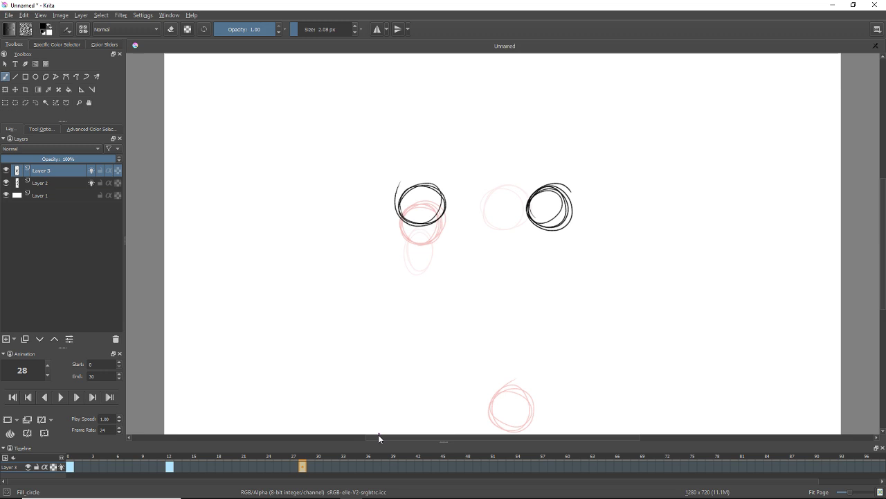
# Step: Move the frame-28 circle left toward the first circle, deselect it, and play the animation
pyautogui.hotkey('ctrl', 'r')
pyautogui.moveTo(512, 175); pyautogui.dragTo(613, 278)
pyautogui.hotkey('ctrl', 't')
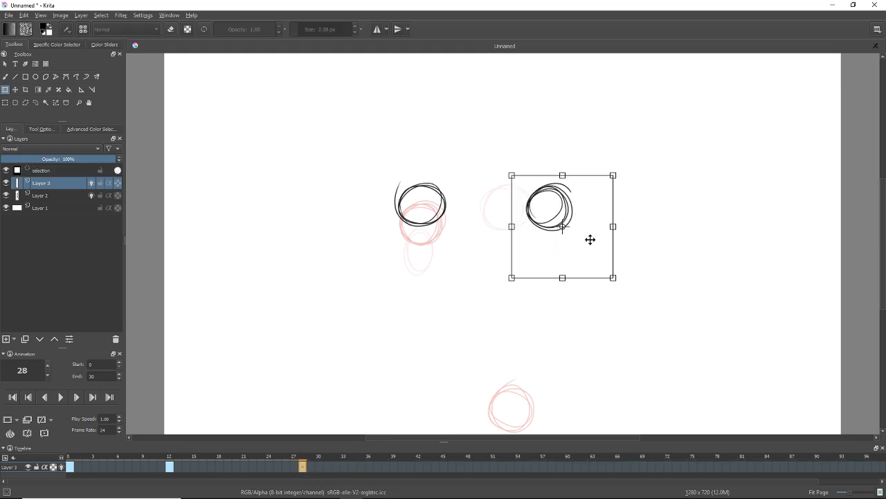
pyautogui.moveTo(590, 239); pyautogui.dragTo(540, 243)
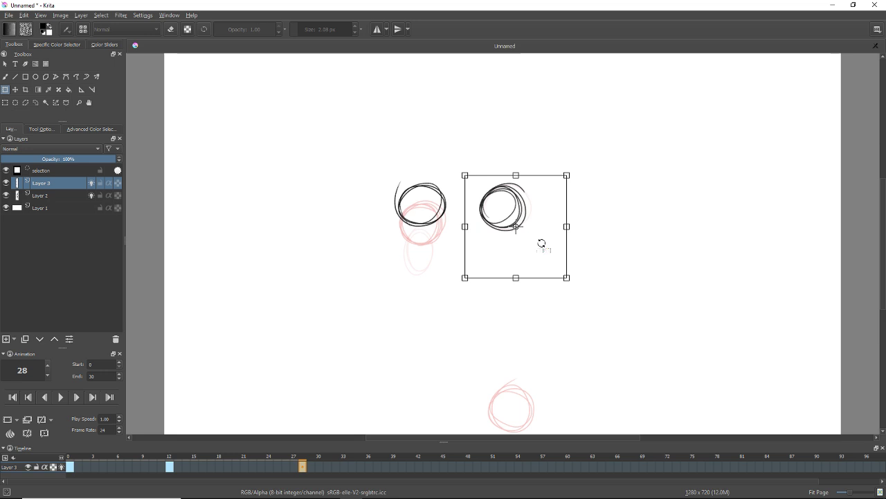
pyautogui.press('b')
pyautogui.hotkey('ctrl', 'r')
pyautogui.click(543, 252)
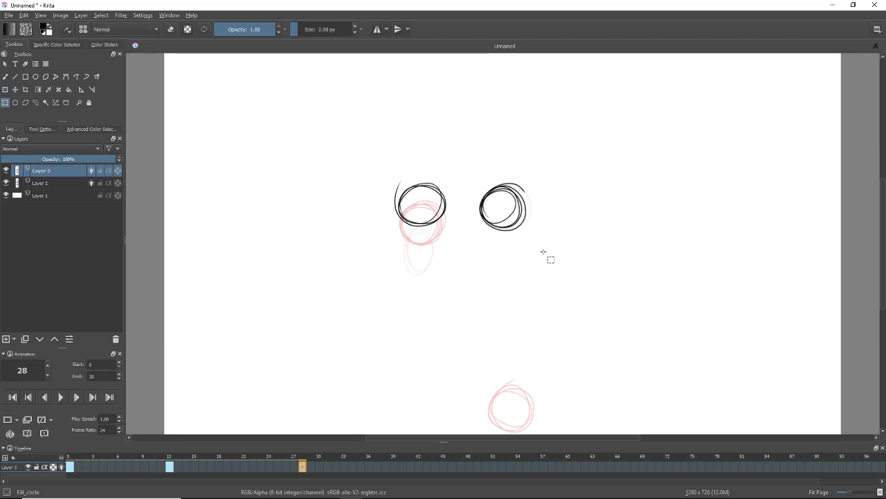
pyautogui.click(60, 397)
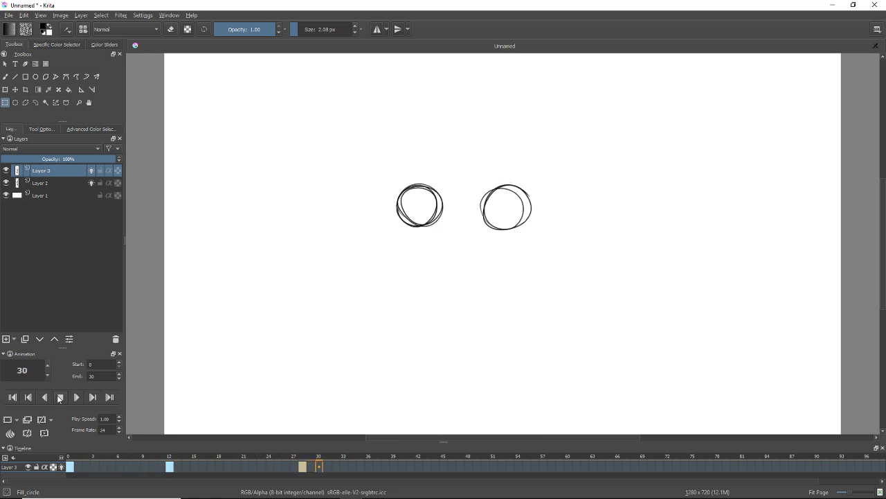
# Step: Stop playback and open sorbet animations v4.kra from the Sorbet folder via File > Open
pyautogui.click(60, 397)
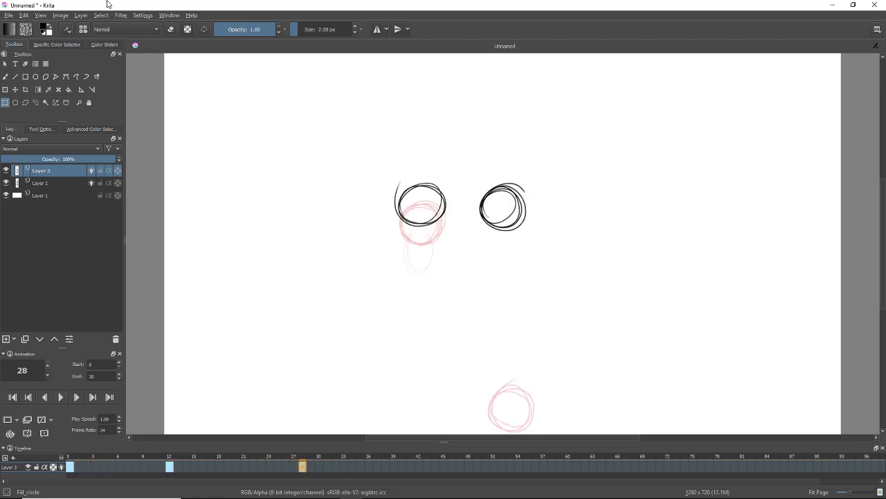
pyautogui.click(9, 16)
pyautogui.click(24, 31)
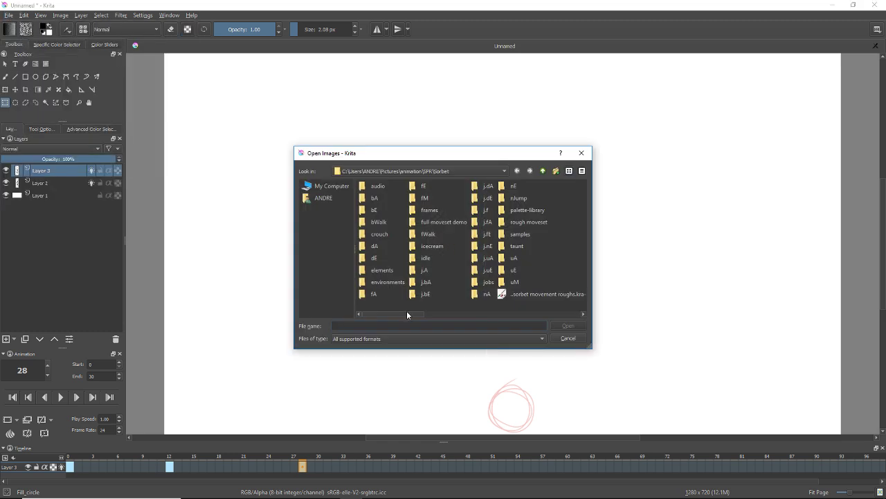
pyautogui.click(446, 314)
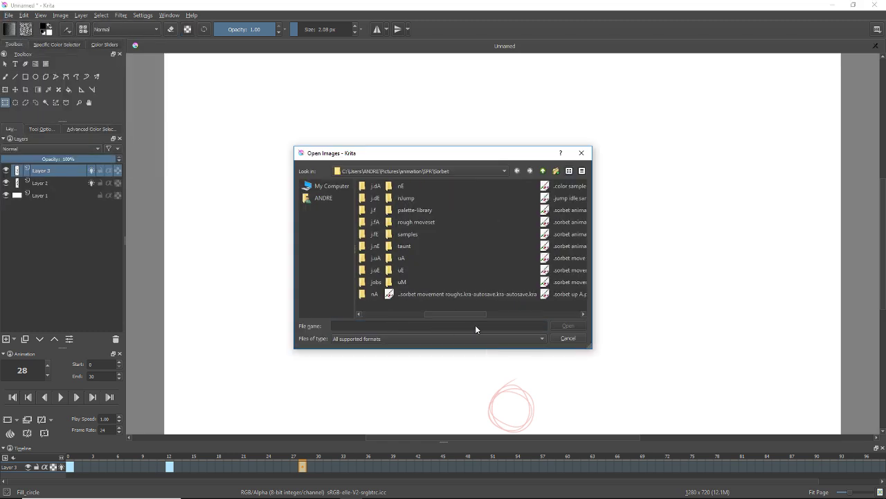
pyautogui.moveTo(456, 316); pyautogui.dragTo(545, 300)
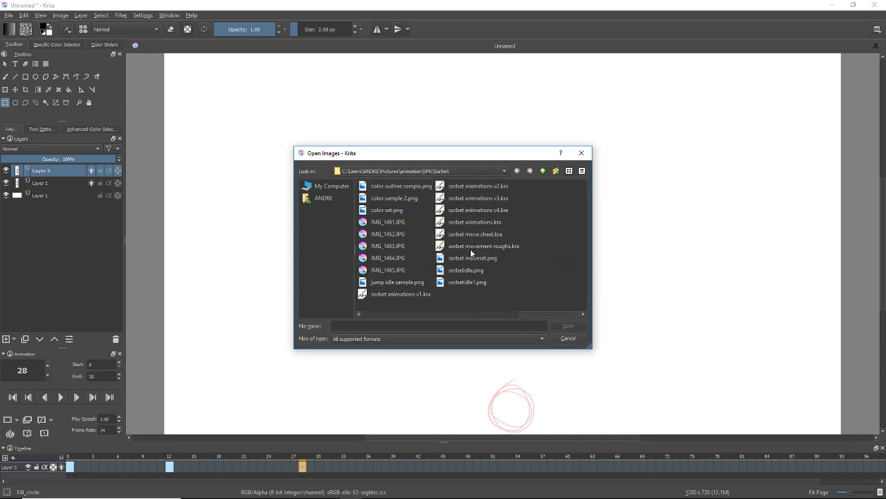
pyautogui.press('Escape')
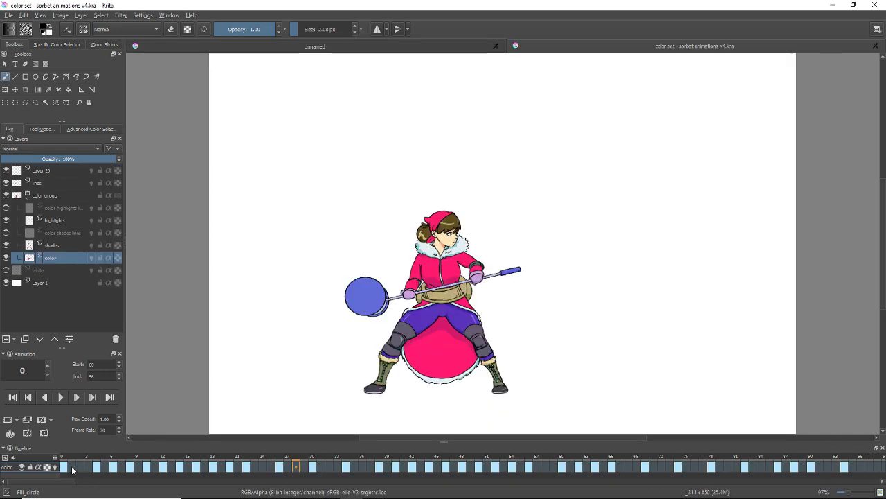
# Step: From frame 0, play the character animation, set the playback Start to 0, and play again
pyautogui.click(67, 468)
pyautogui.press('space')
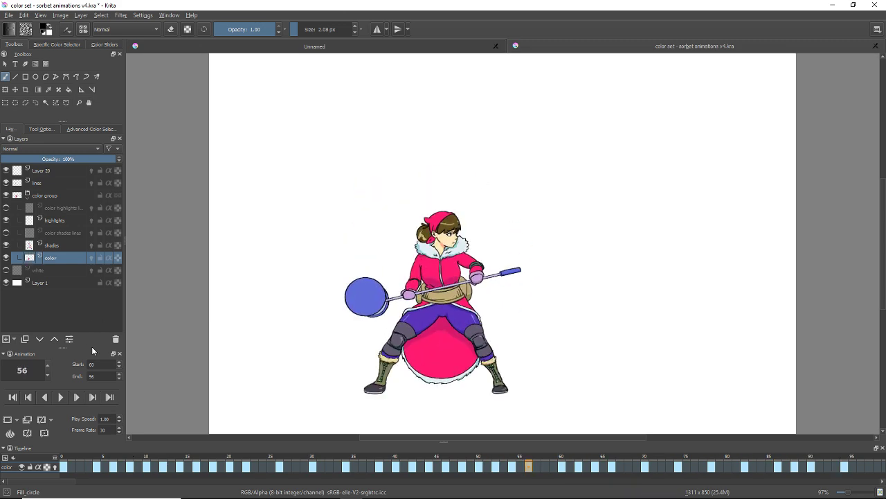
pyautogui.write('0')
pyautogui.doubleClick(103, 376)
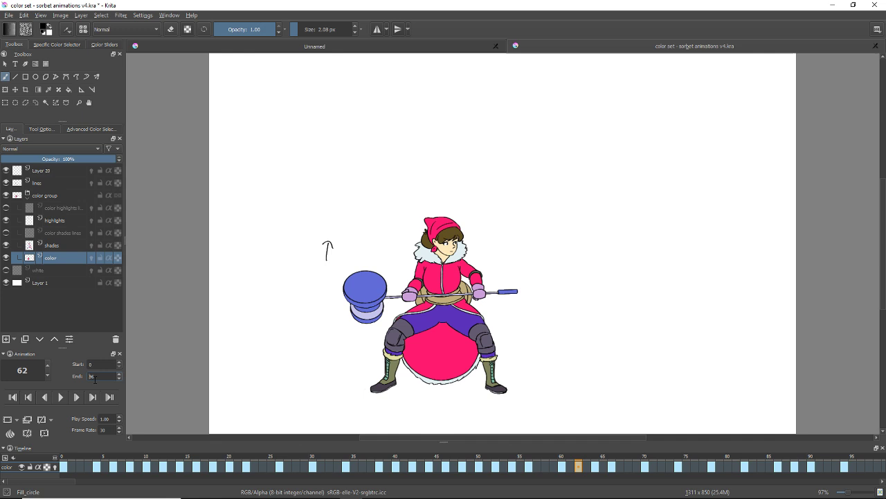
pyautogui.write('6')
pyautogui.click(61, 397)
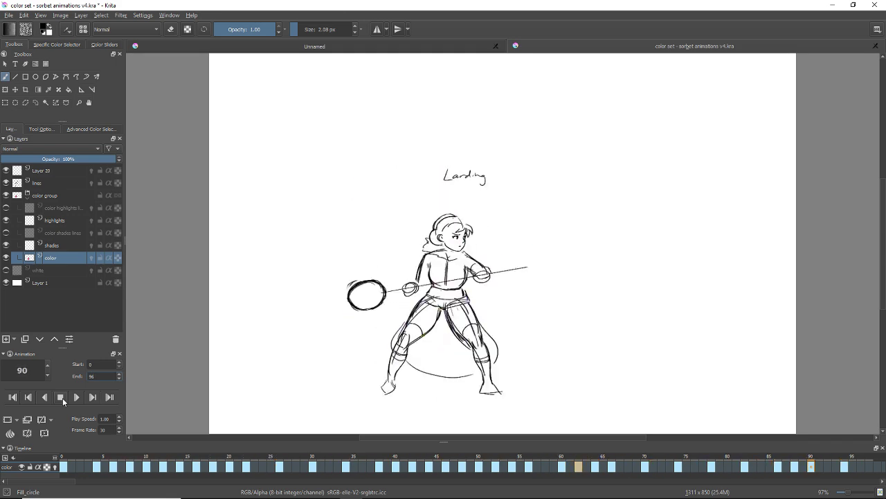
# Step: Stop, step frames around 82, replay briefly, then return to the Unnamed bouncing-ball document
pyautogui.click(61, 397)
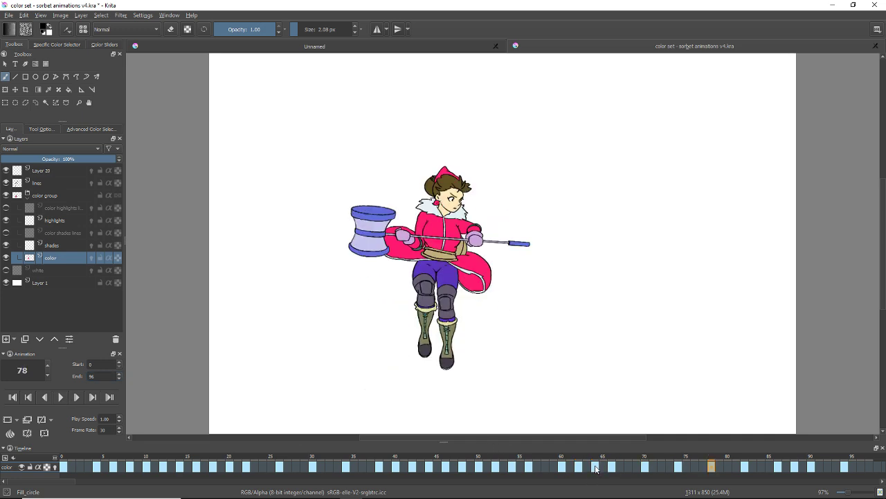
pyautogui.press('Right')
pyautogui.press('Right')
pyautogui.press('Right')
pyautogui.press('Right')
pyautogui.press('Right')
pyautogui.press('Right')
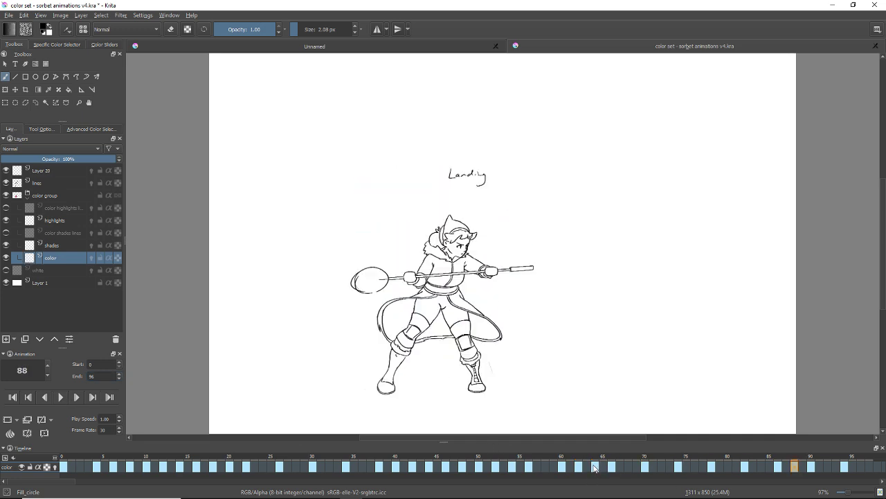
pyautogui.press('Right')
pyautogui.press('Right')
pyautogui.press('Right')
pyautogui.press('Right')
pyautogui.press('Right')
pyautogui.press('Right')
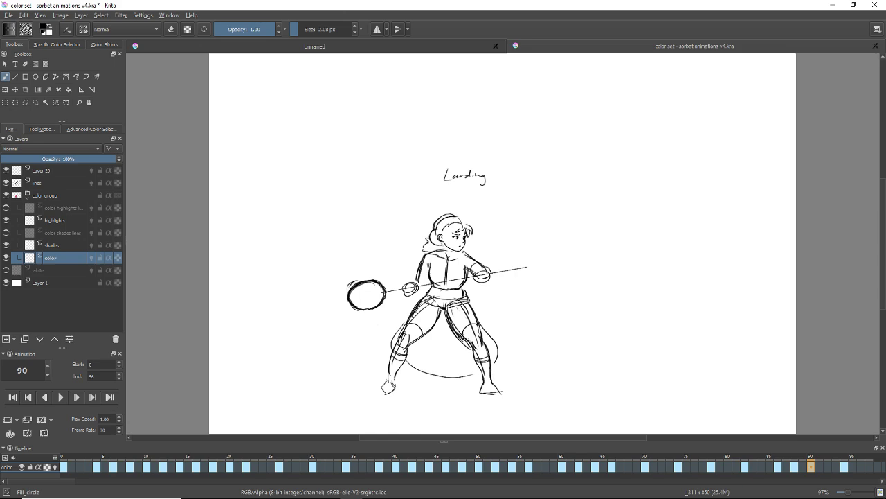
pyautogui.press('Left')
pyautogui.press('Left')
pyautogui.press('Left')
pyautogui.press('Left')
pyautogui.press('Left')
pyautogui.press('Left')
pyautogui.press('Left')
pyautogui.press('Left')
pyautogui.press('Left')
pyautogui.press('Left')
pyautogui.press('Left')
pyautogui.press('Left')
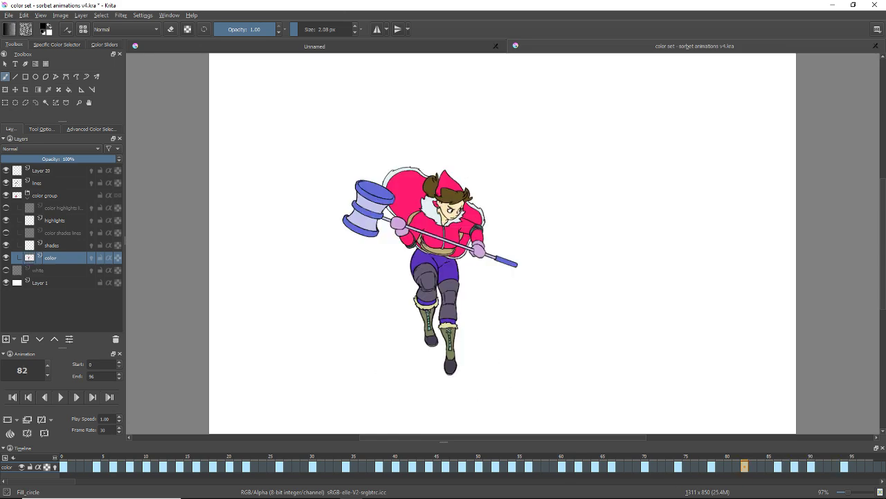
pyautogui.click(60, 397)
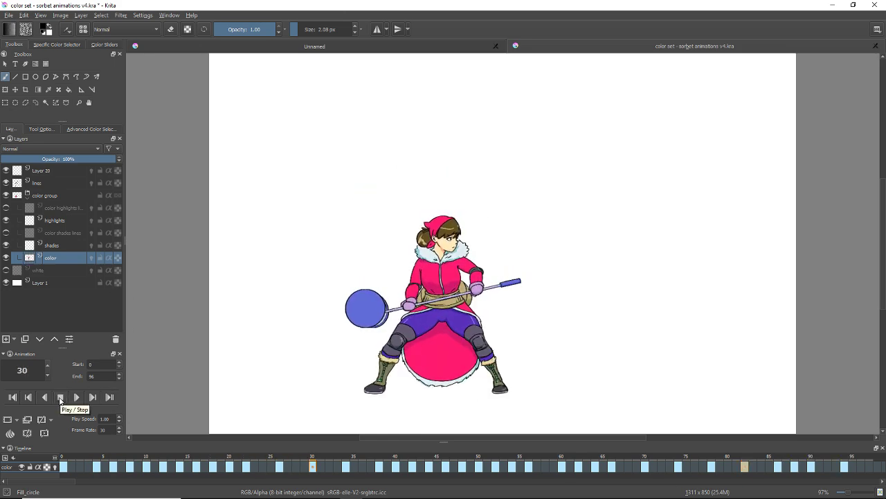
pyautogui.click(60, 398)
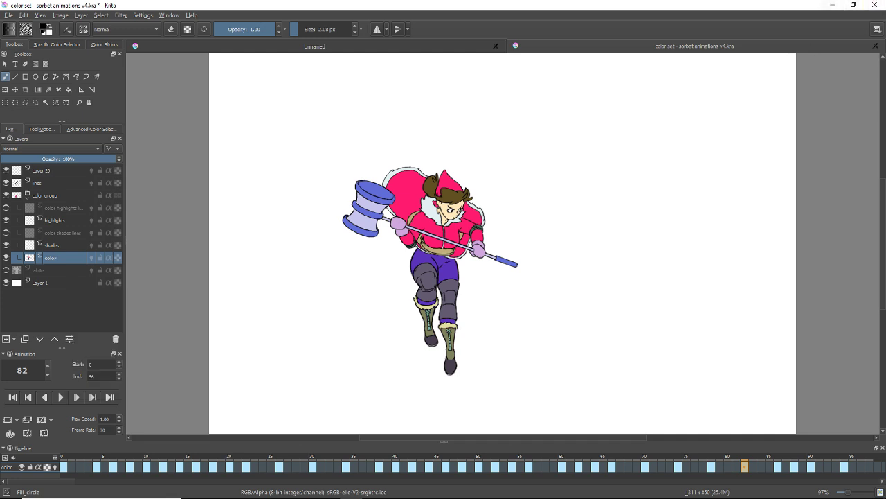
pyautogui.click(334, 46)
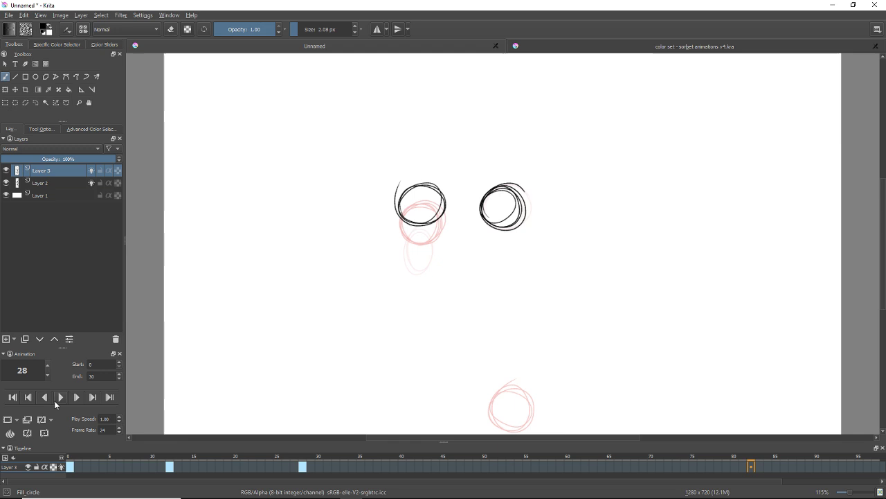
# Step: Play the two-layer bouncing-ball animation, stop it, then replay it to review the bounce
pyautogui.click(57, 399)
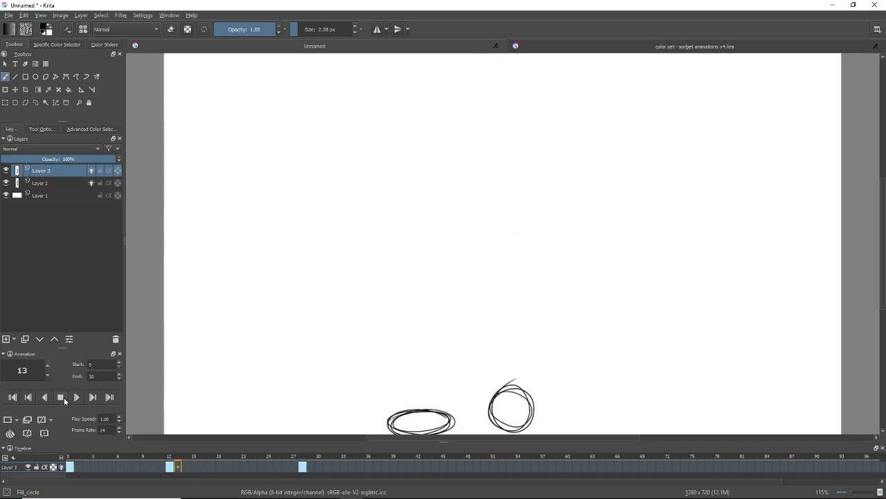
pyautogui.click(63, 401)
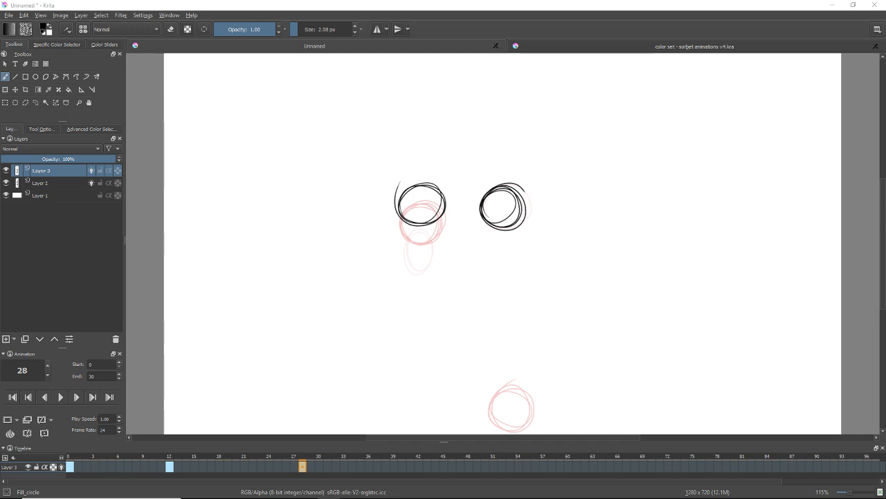
pyautogui.click(59, 396)
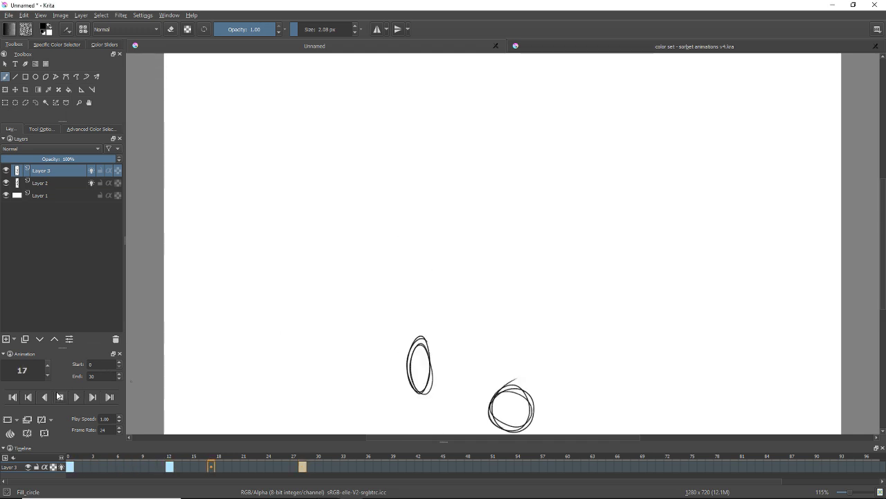